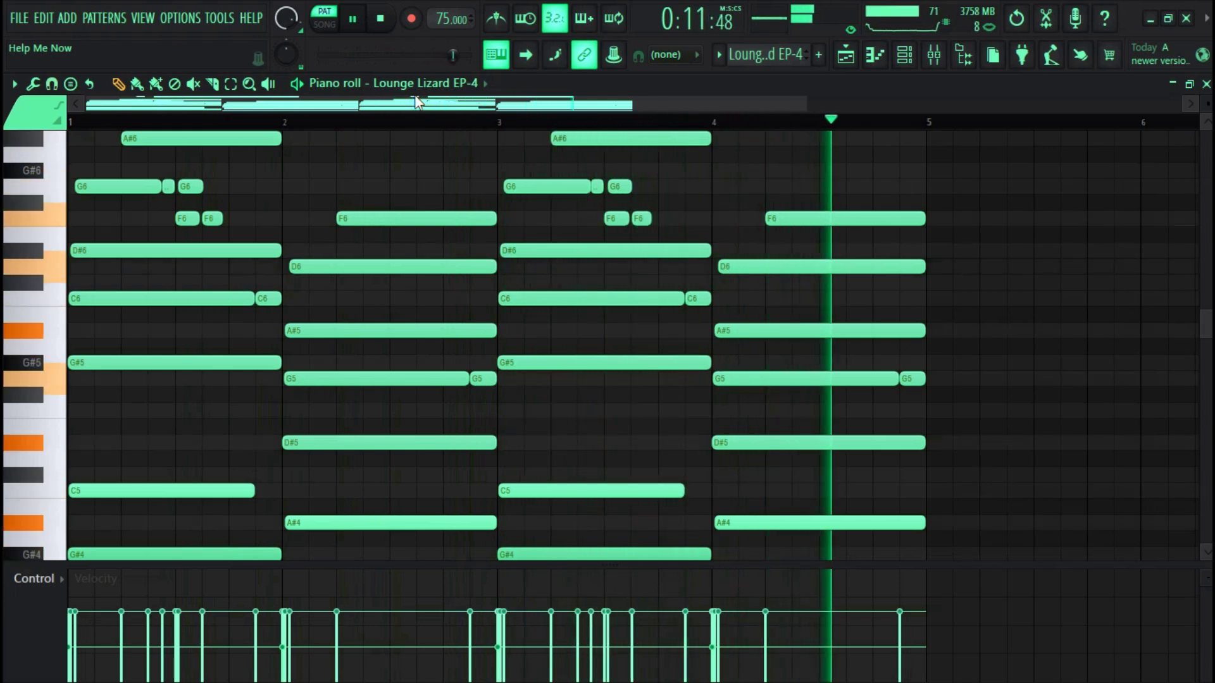
Step: Build a one-bar chord from G#5, C6, D#6 and G6 in the Lounge Lizard EP-4 #2 piano roll of Pattern 10
key(space)
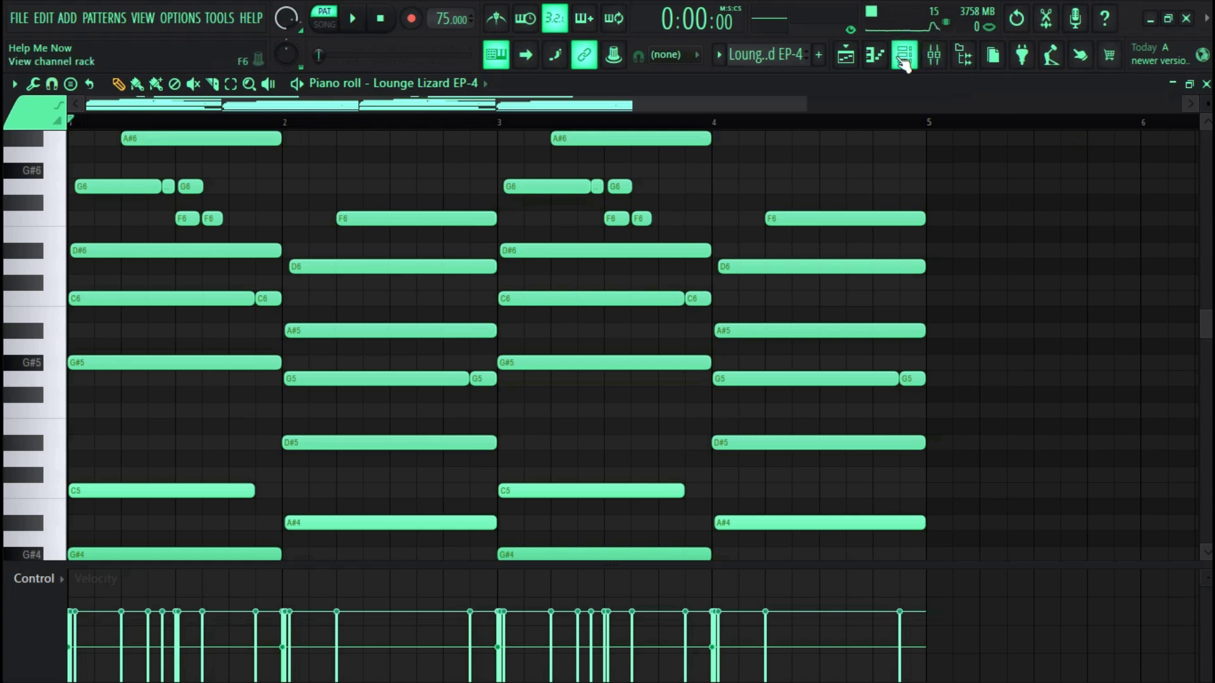
click(904, 55)
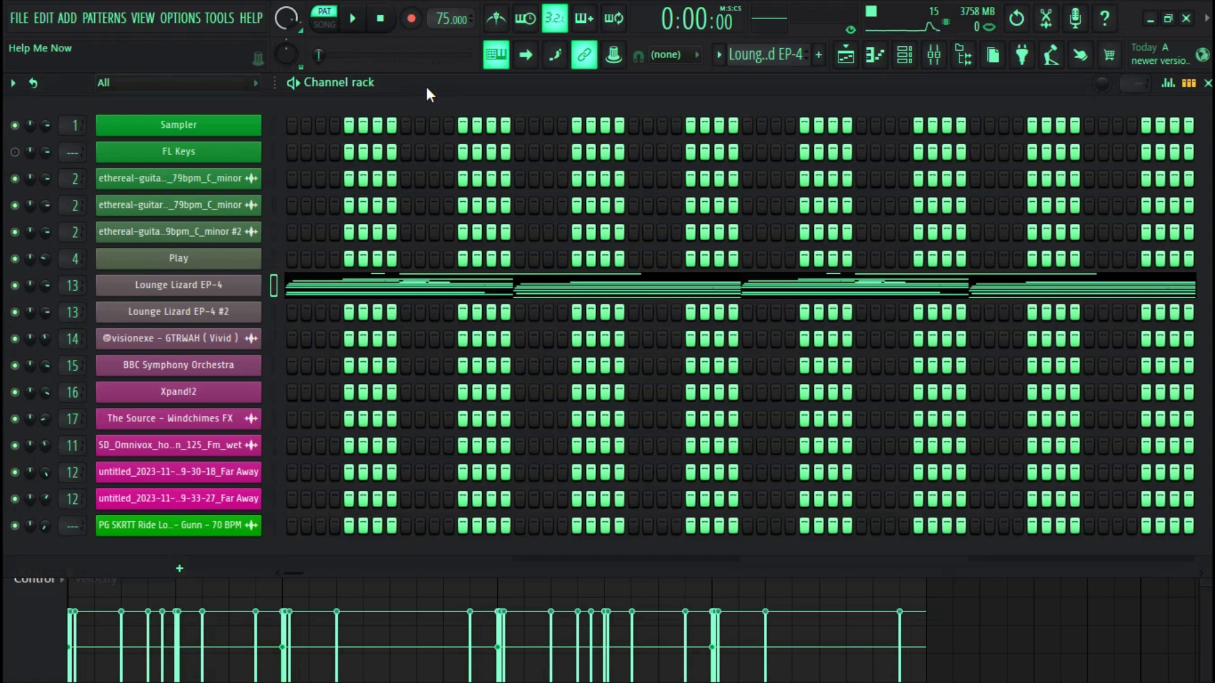
key(F7)
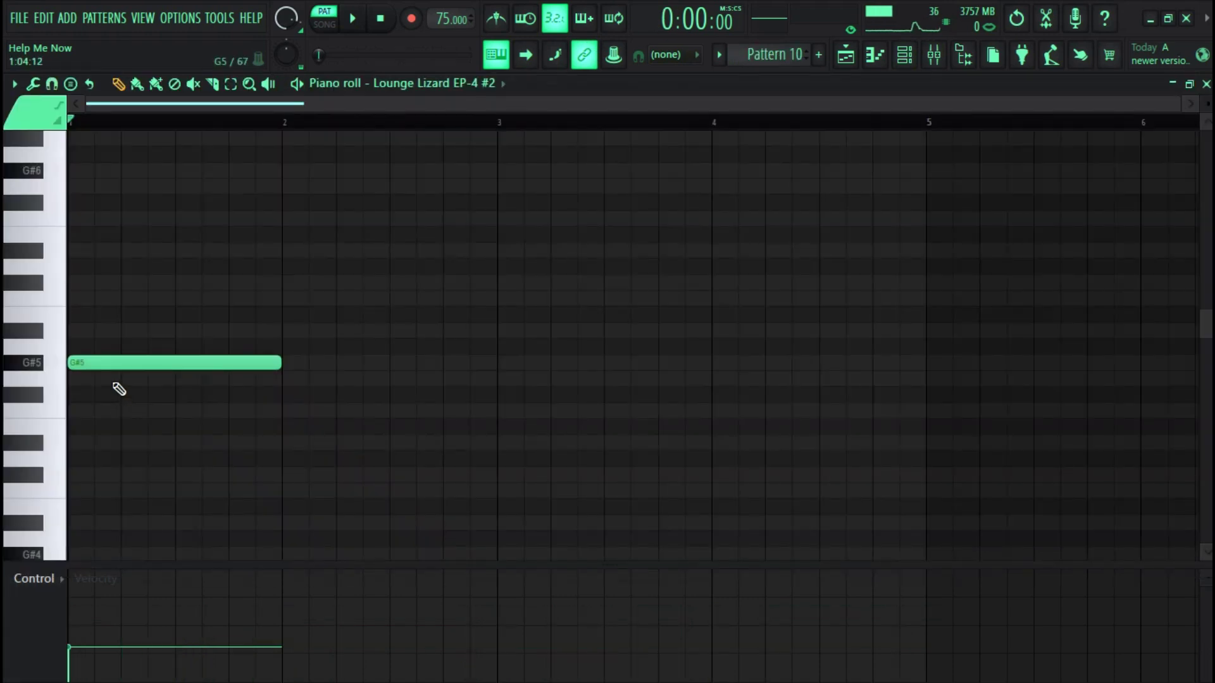
click(88, 302)
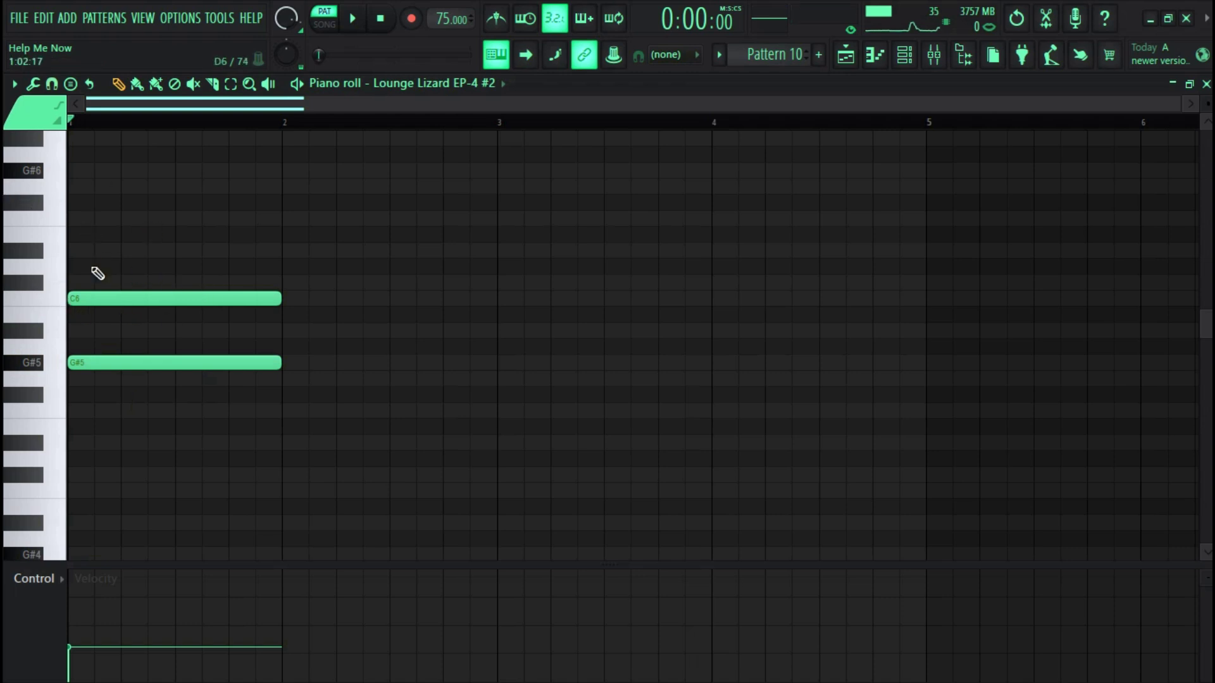
click(85, 251)
click(95, 203)
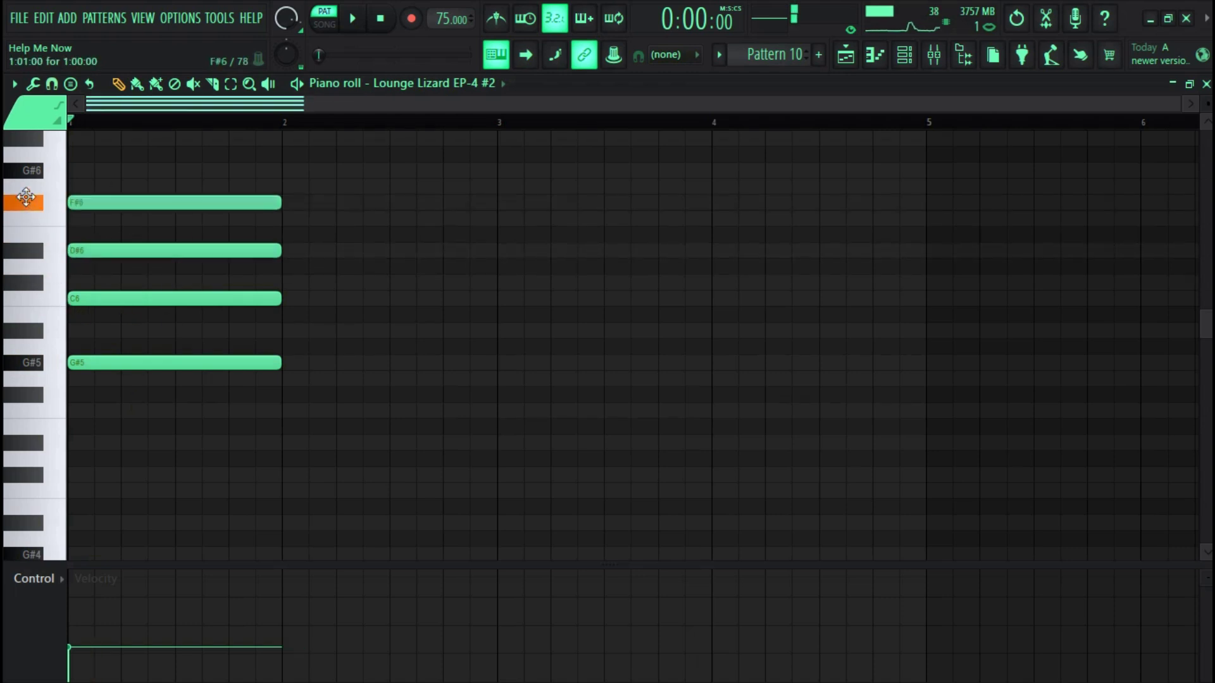
drag(25, 196, 24, 184)
Step: Duplicate the whole chord into bar 2, transpose the copy down so its lowest note is D#5, and play back both chords
key(ctrl+a)
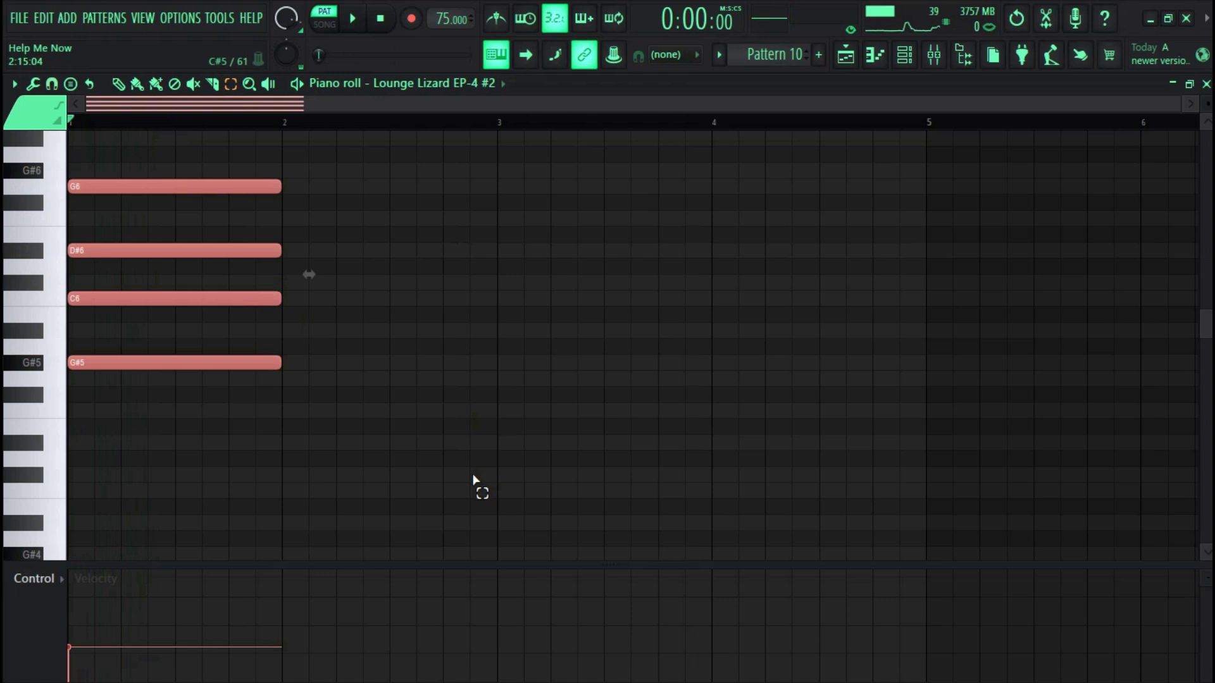
key(ctrl+b)
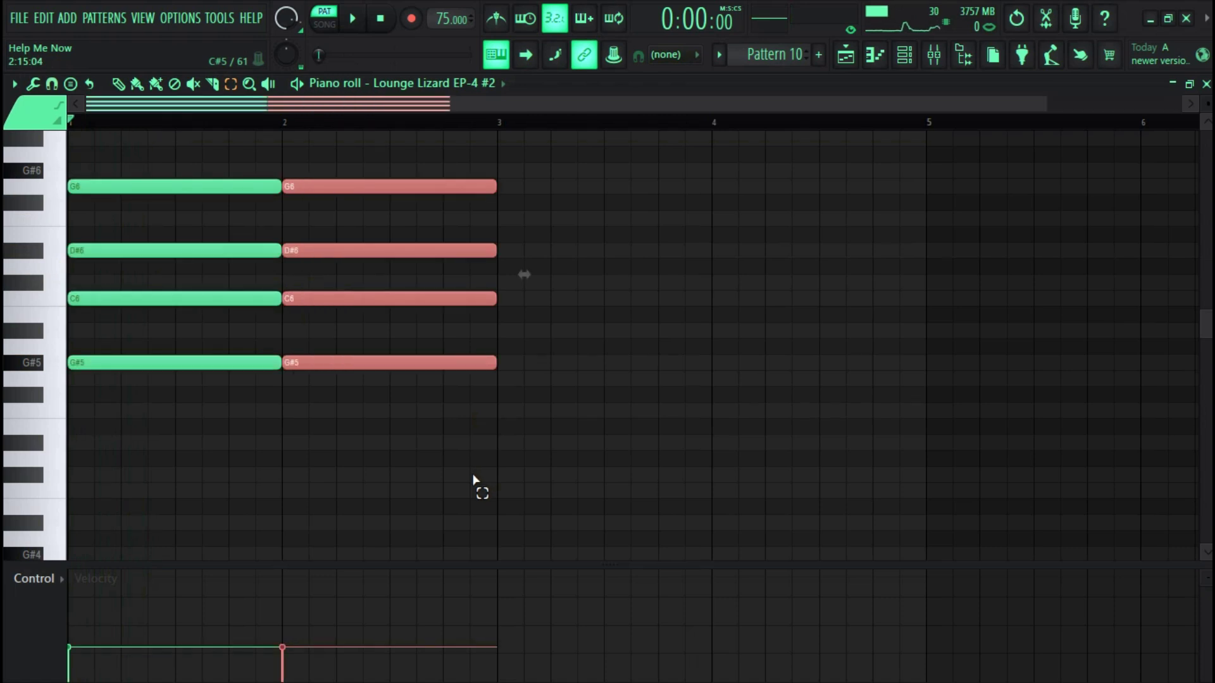
key(Down)
key(Down)
key(Down)
key(Down)
key(Down)
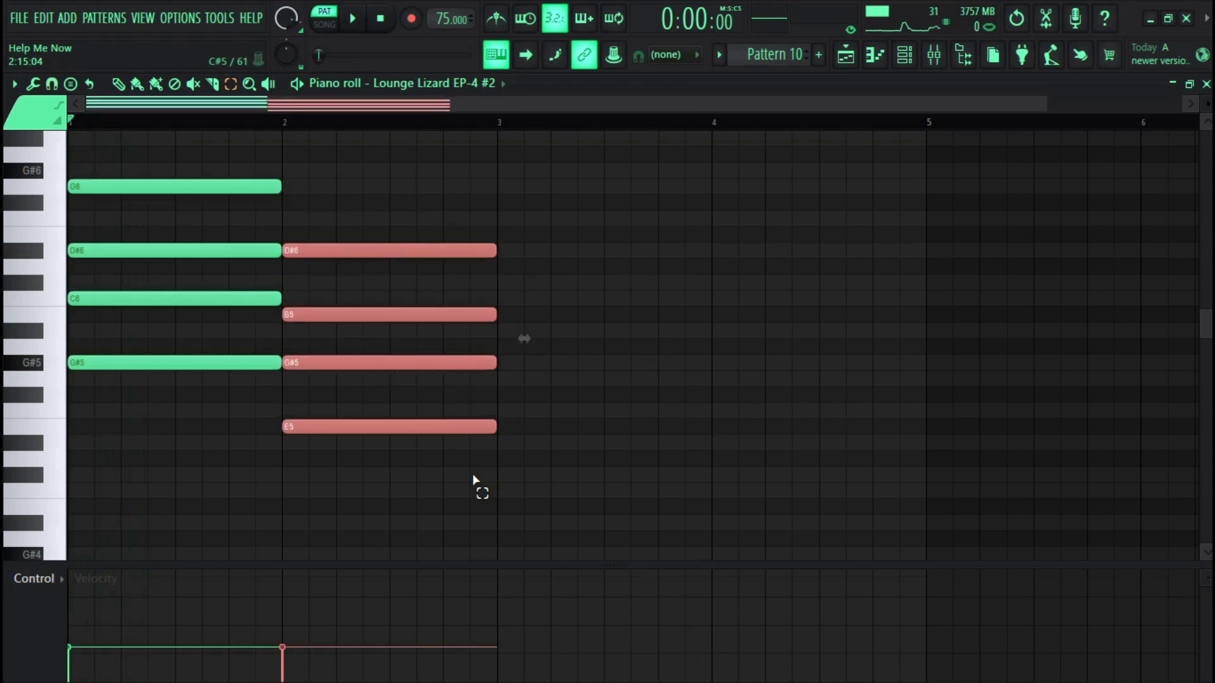
key(space)
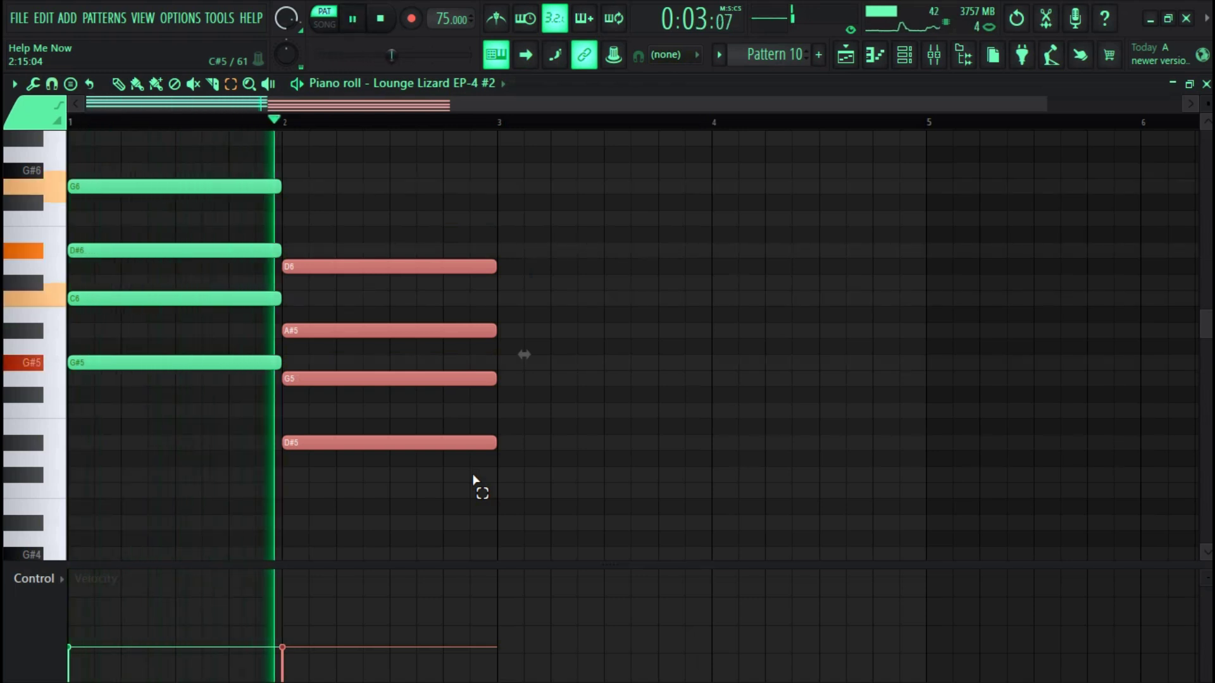
key(space)
drag(549, 482, 10, 150)
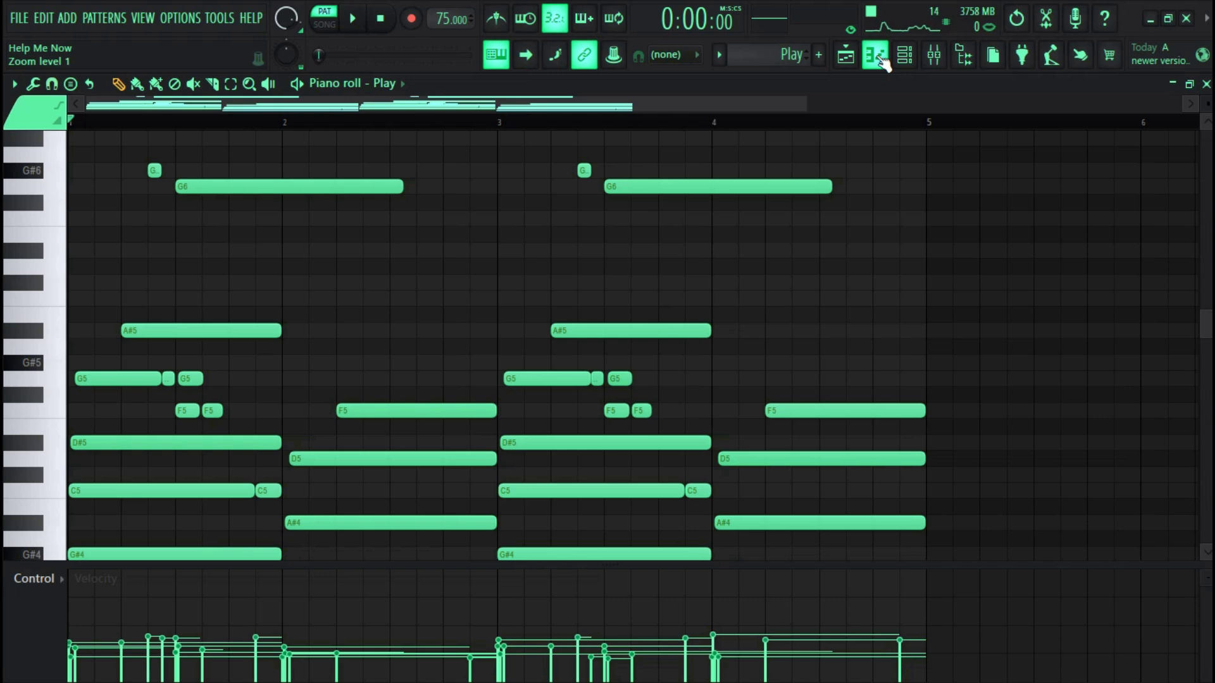
Step: Play the Play pattern and examine its chords and melody notes in the piano roll
key(space)
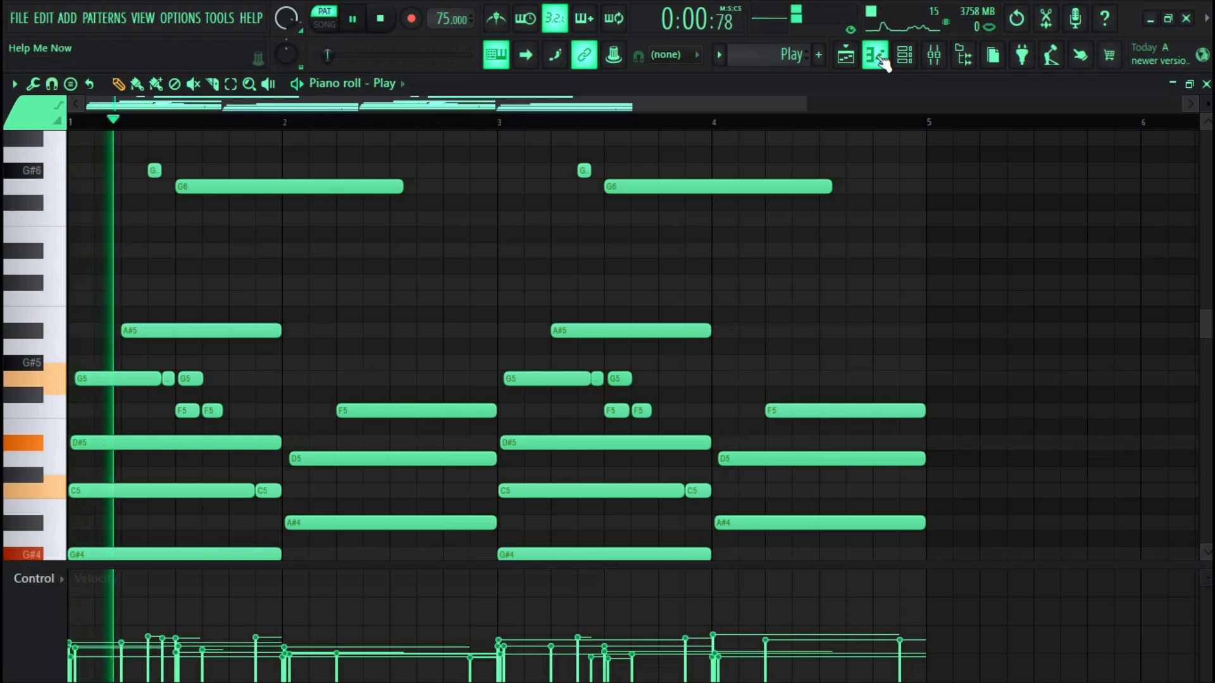
key(space)
key(space)
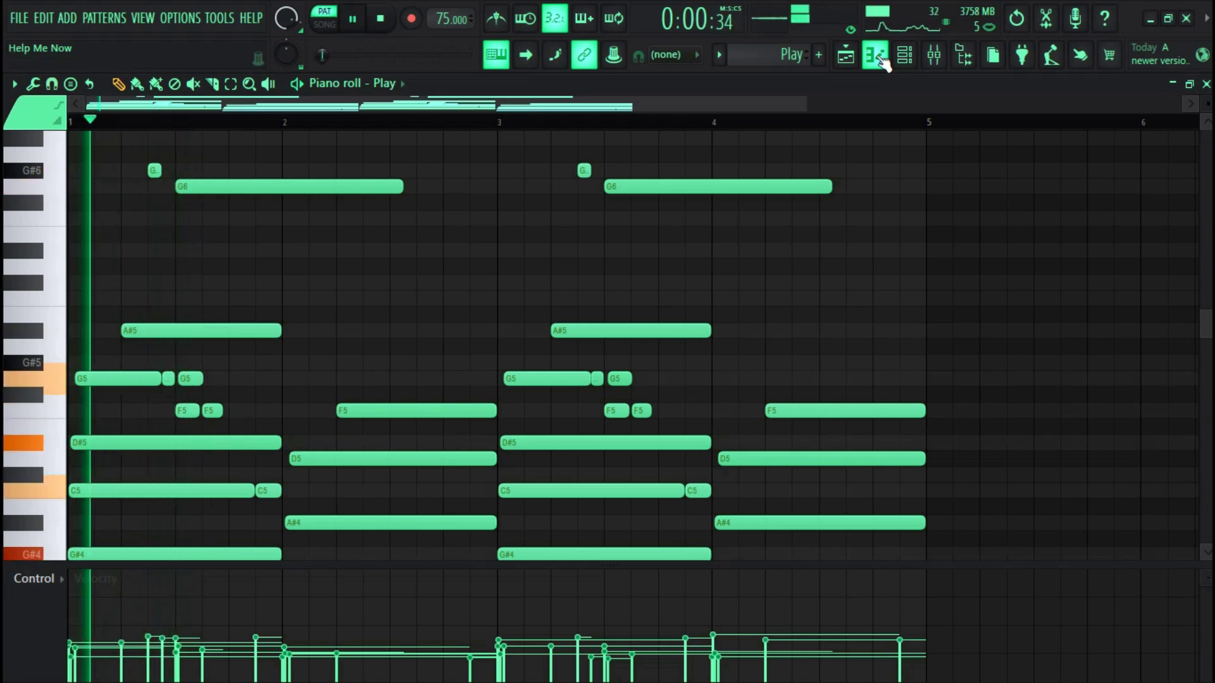
scroll(1013, 198, down, 3)
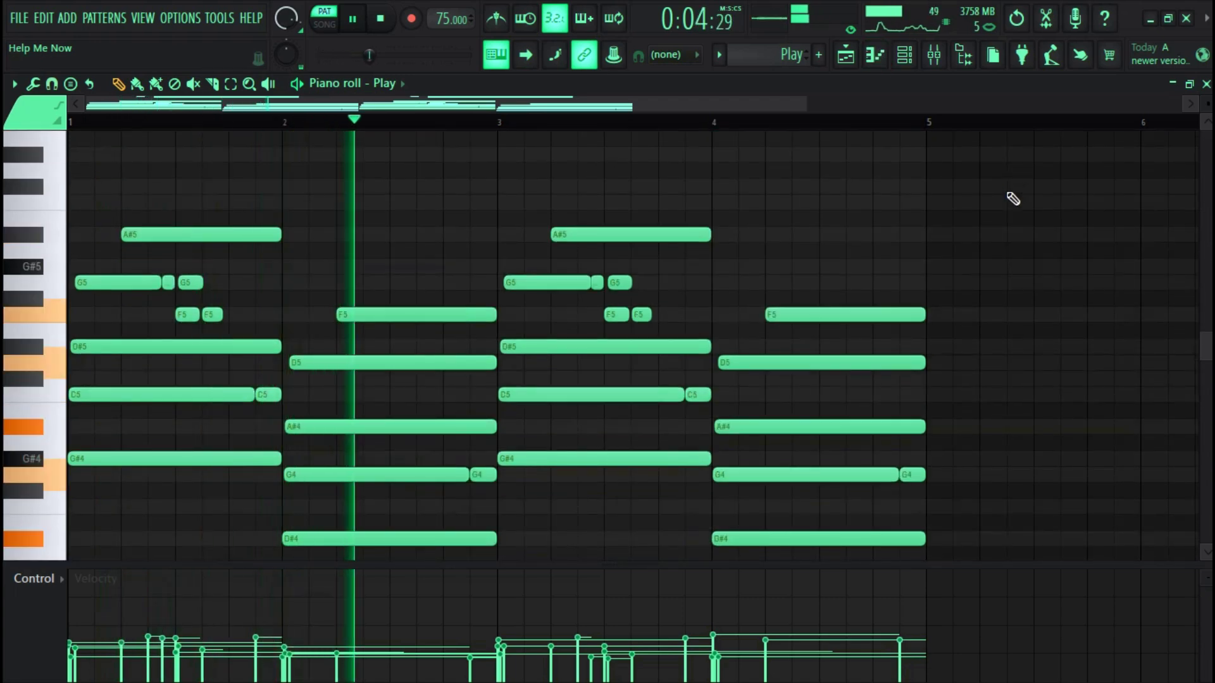
scroll(1006, 205, up, 3)
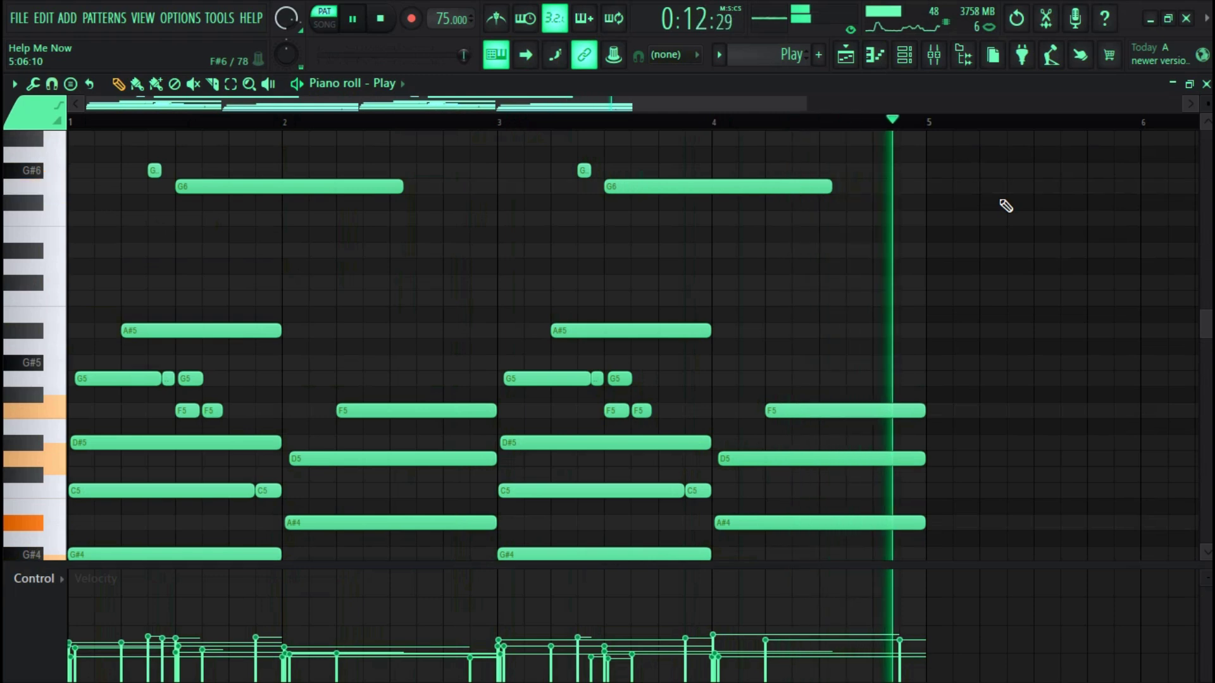
key(space)
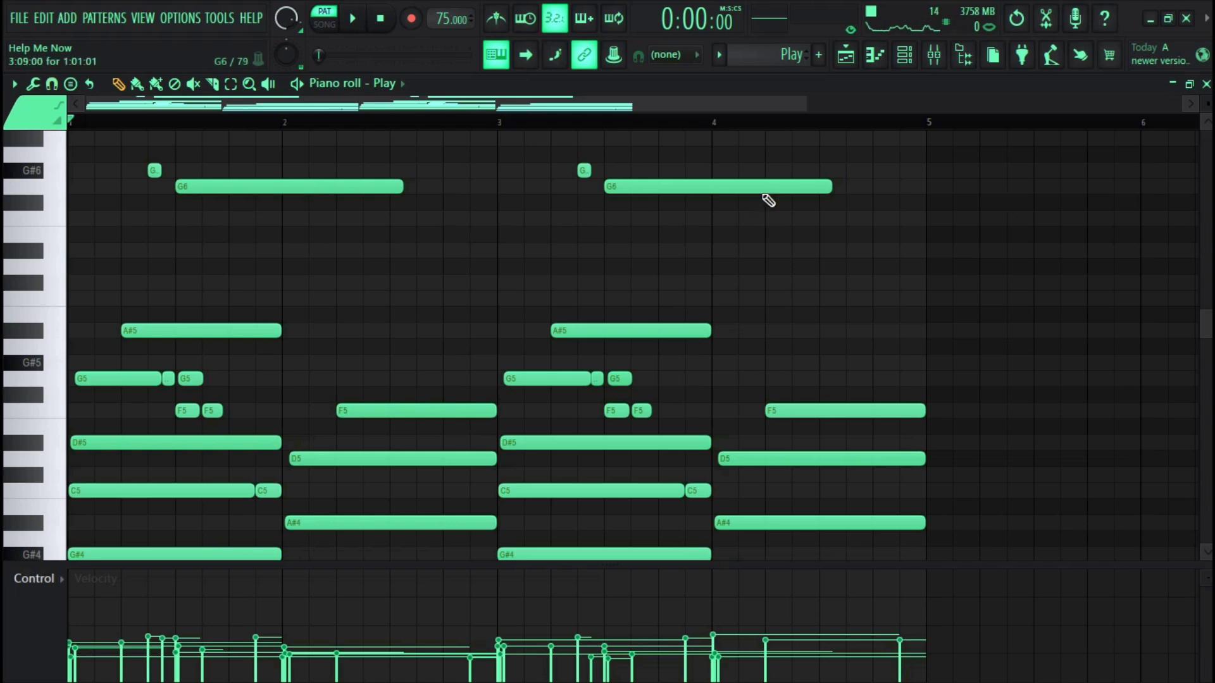
Step: Pick the BBC Symphony Orchestra pattern on playlist track 13 and open it in the piano roll
key(F5)
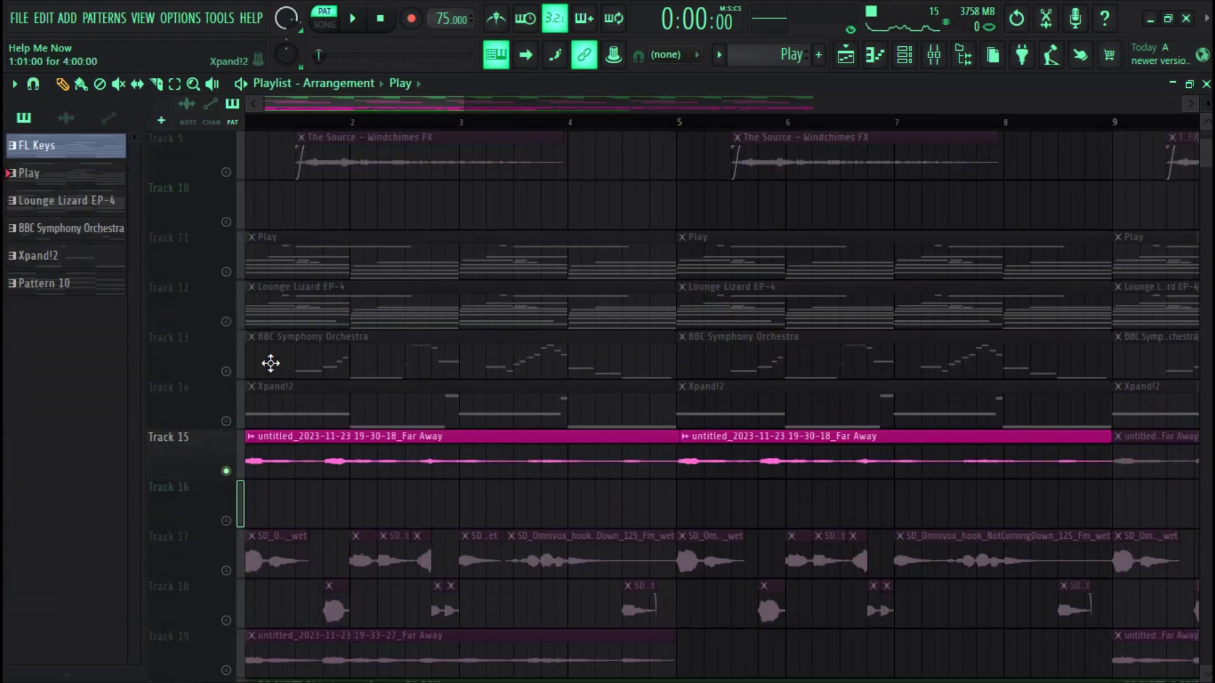
scroll(243, 286, up, 3)
scroll(243, 286, down, 2)
scroll(243, 287, down, 1)
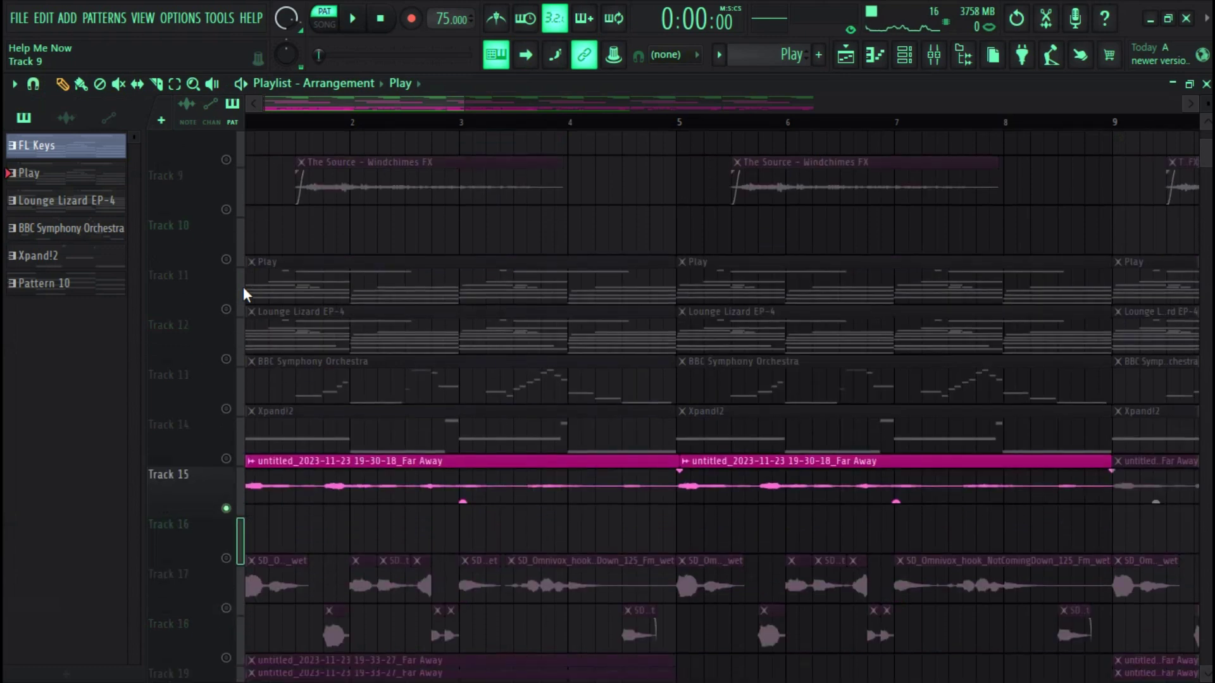
click(428, 361)
key(space)
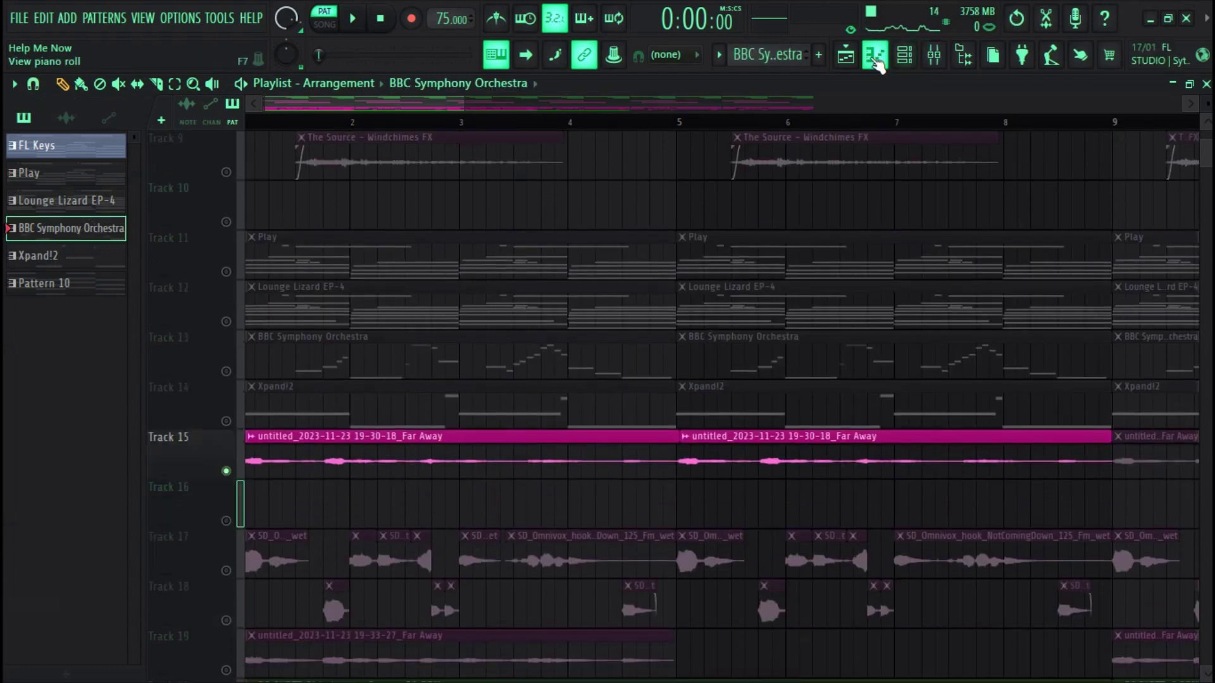
click(875, 55)
Step: Start playback of the BBC Symphony Orchestra pattern midway through bar 1 and examine its melody up to the highest notes
click(182, 137)
right_click(183, 138)
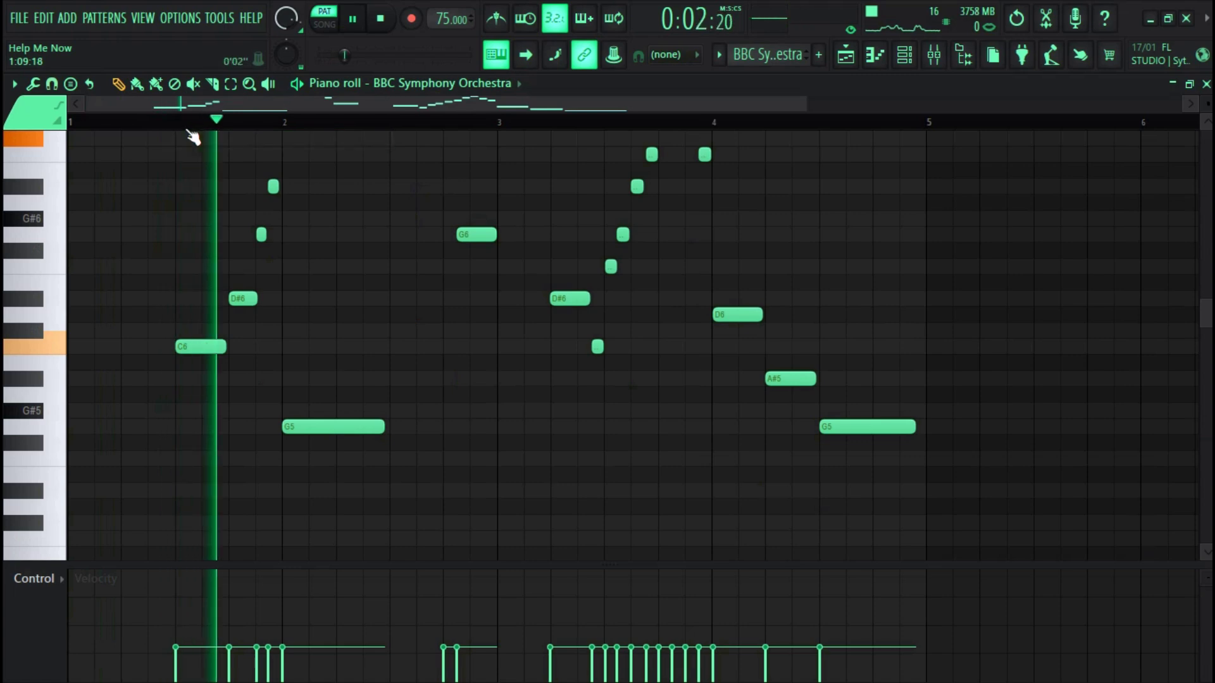
scroll(748, 423, up, 1)
scroll(854, 385, up, 1)
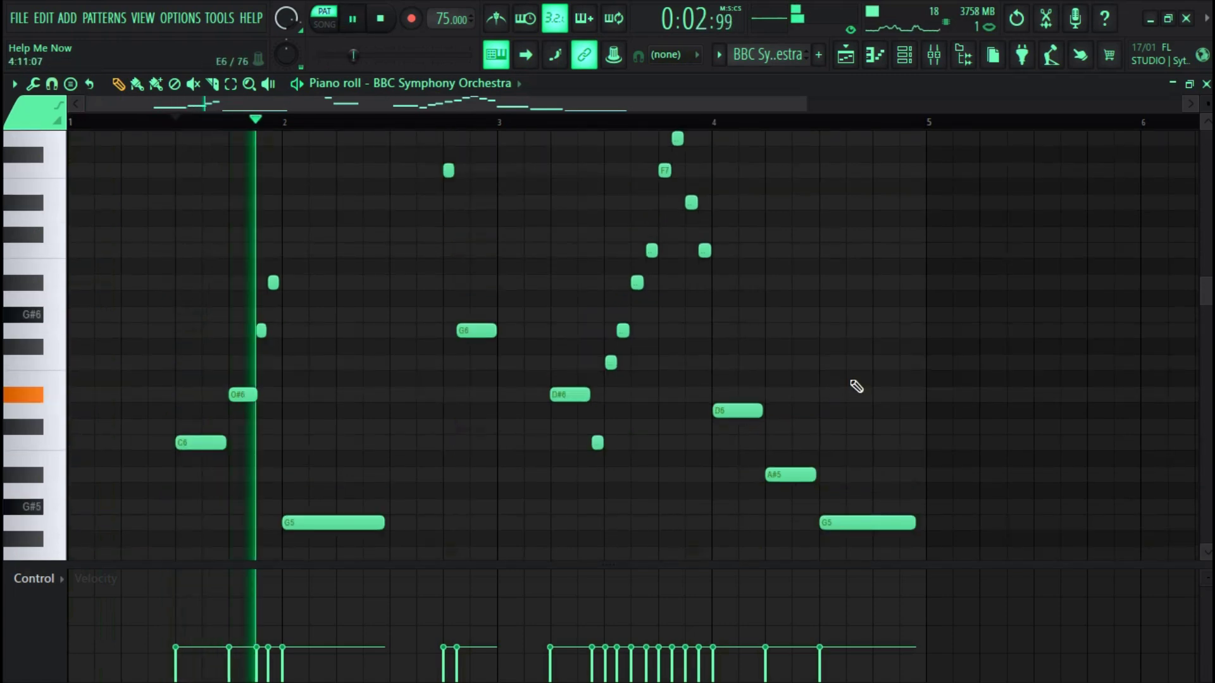
scroll(851, 375, up, 2)
scroll(850, 375, down, 2)
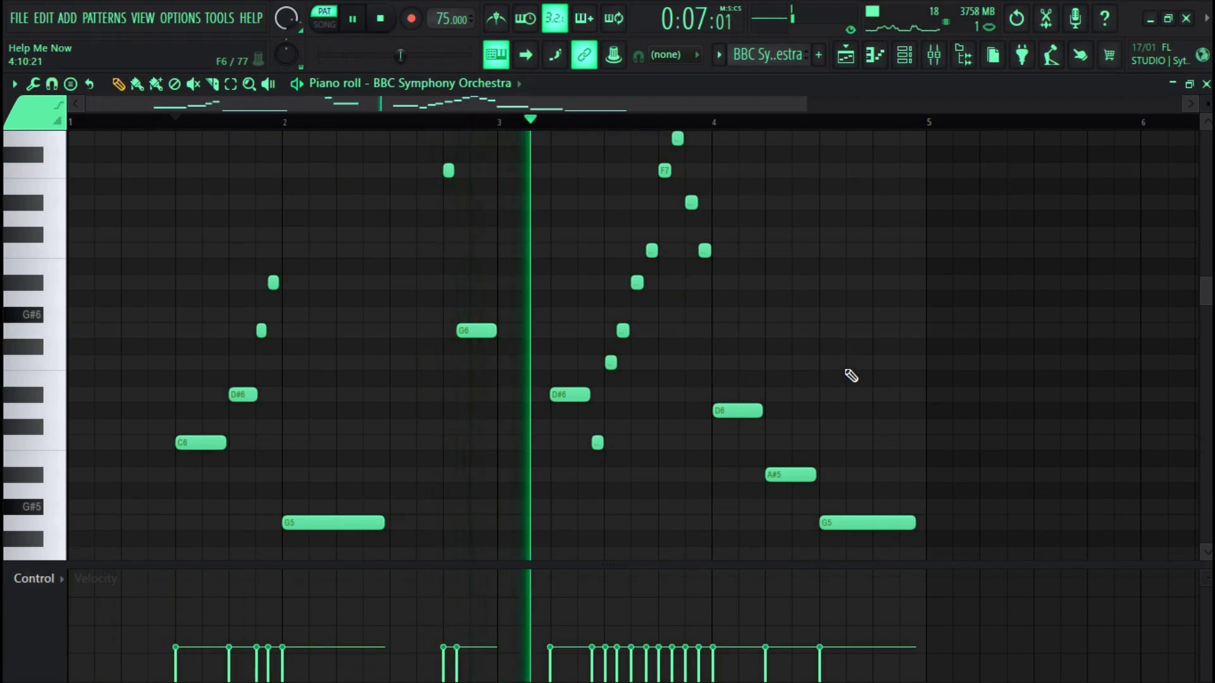
scroll(854, 375, up, 1)
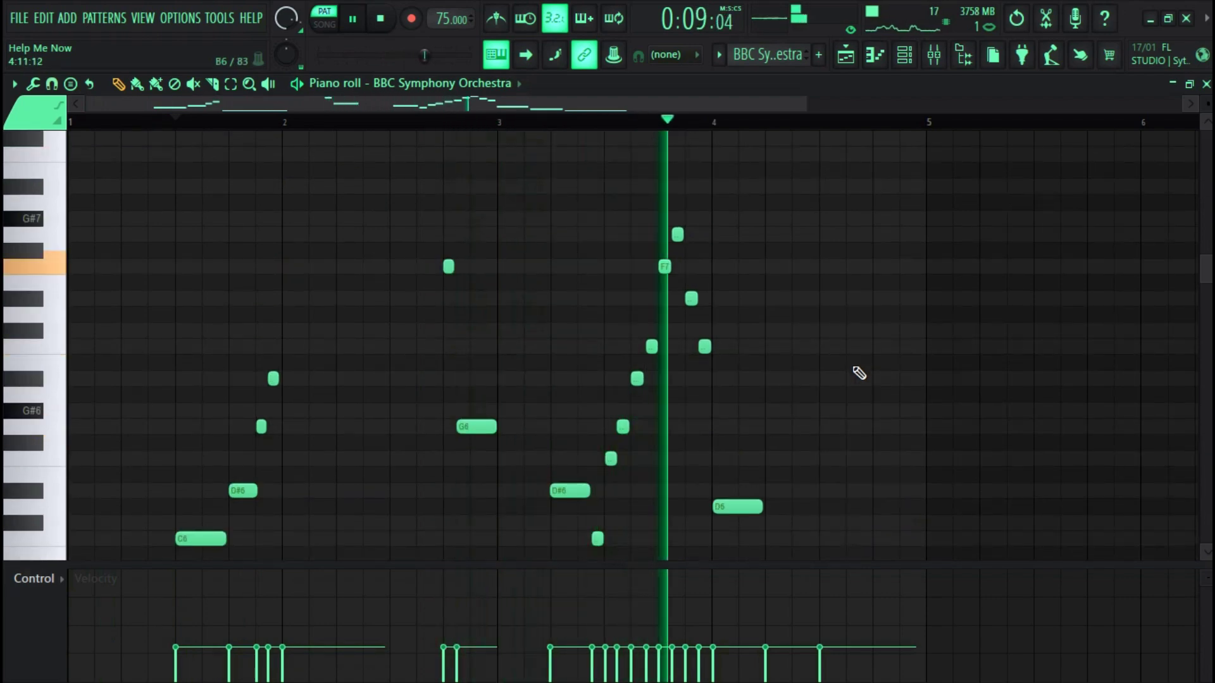
scroll(858, 374, down, 2)
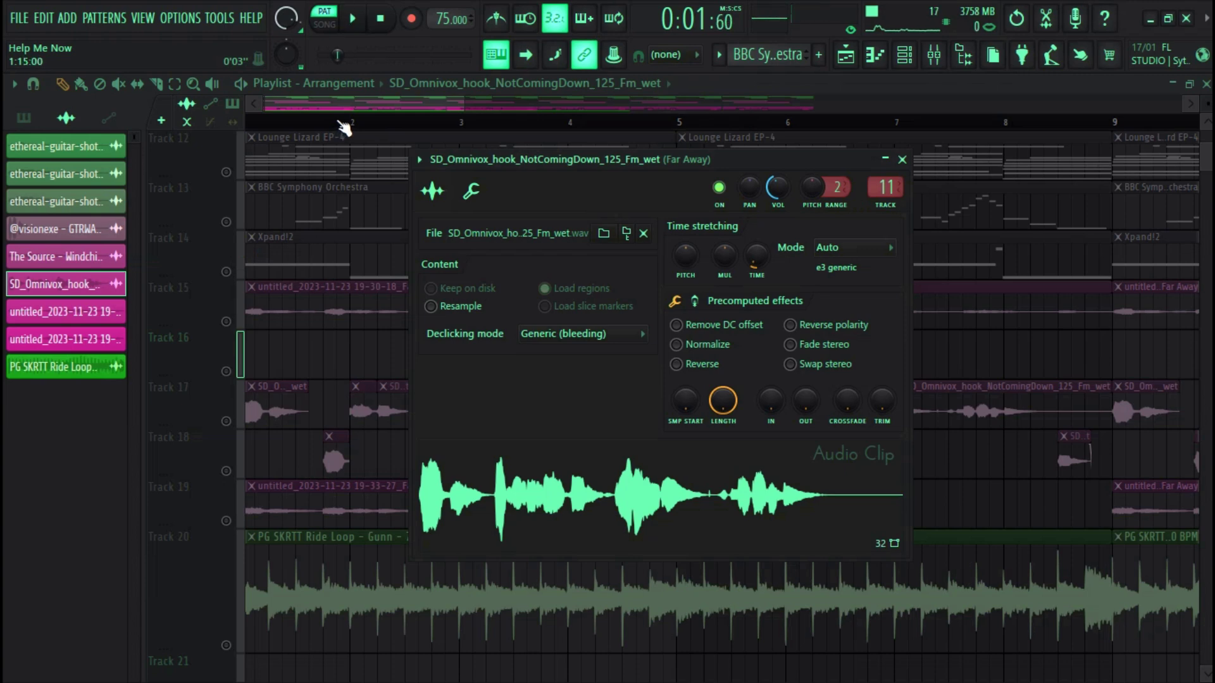
Step: Solo playlist tracks 17 and 18 and listen to the SD_Omnivox vocal chops in song mode
click(227, 422)
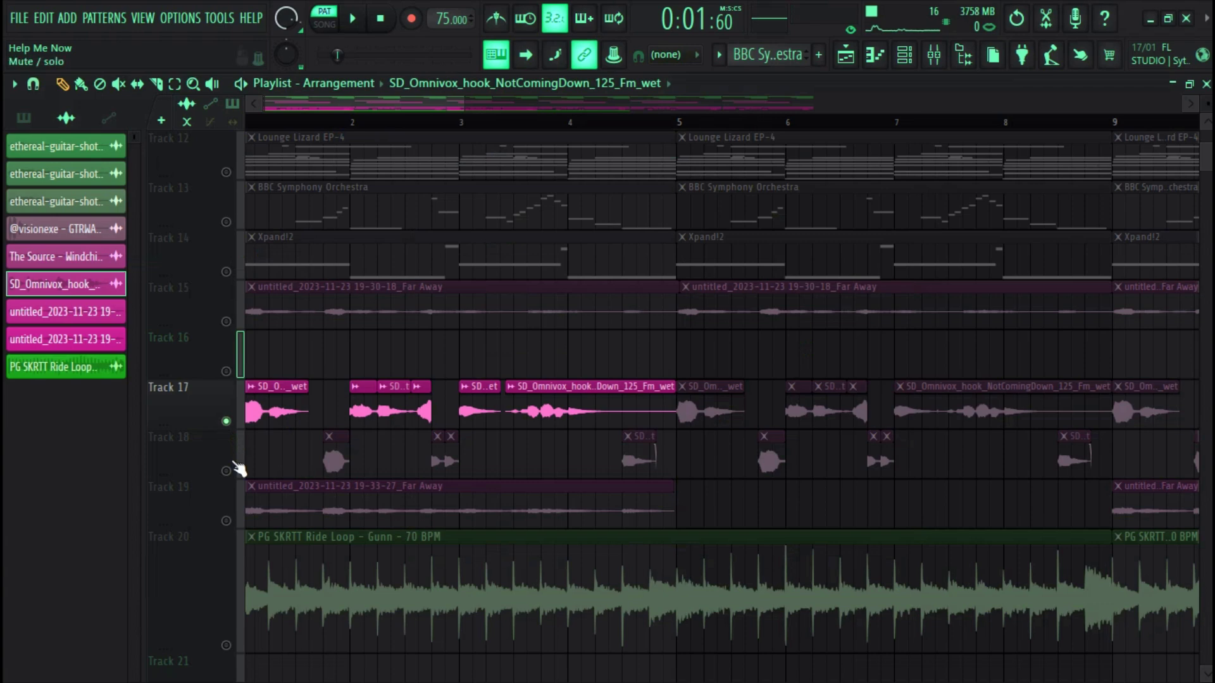
click(226, 470)
key(l)
key(space)
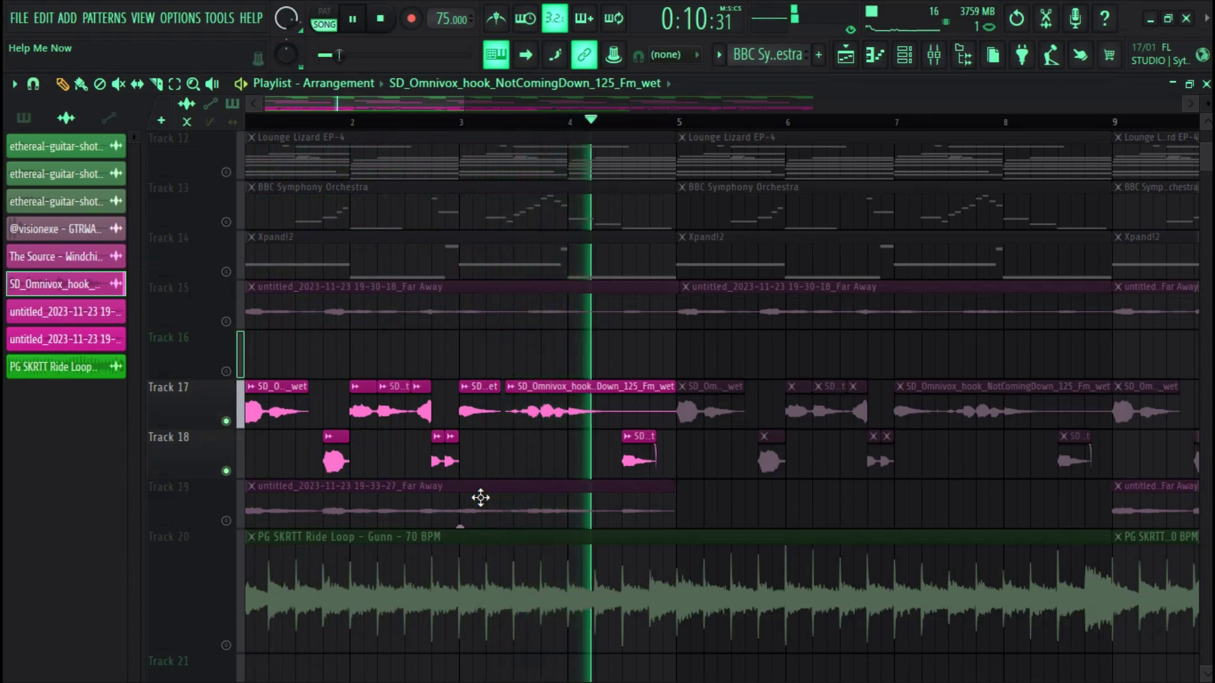
key(space)
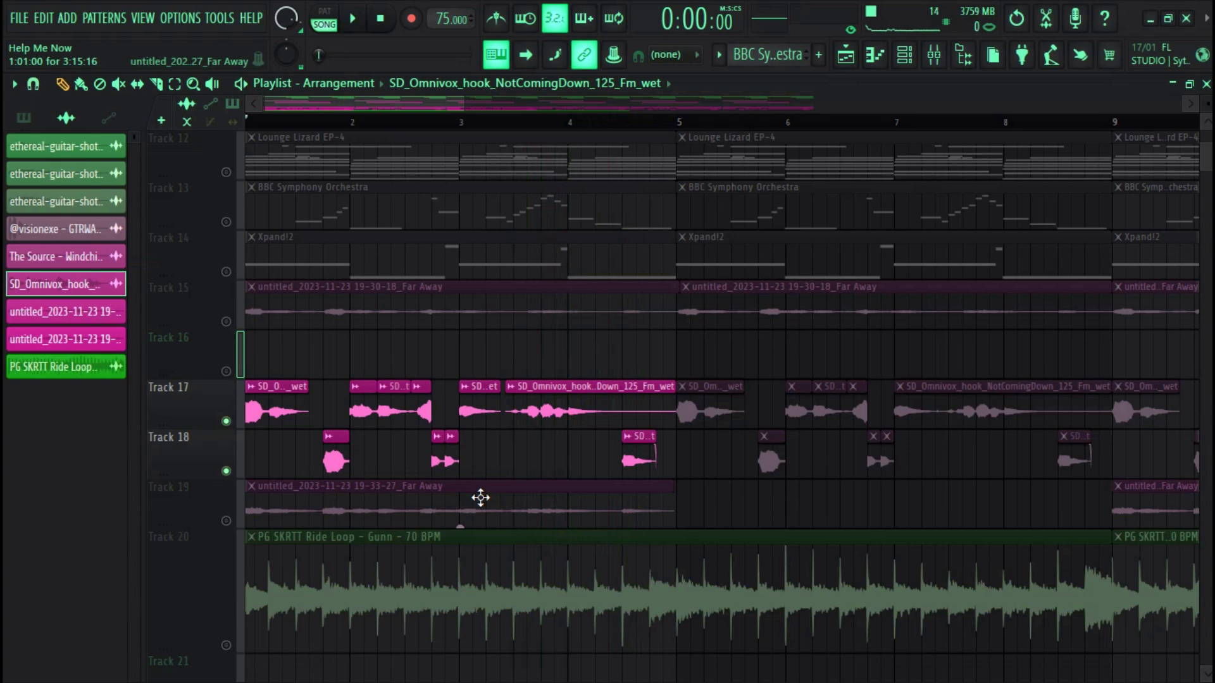
Step: Solo track 15 and listen to its Far Away audio clip
right_click(227, 323)
key(space)
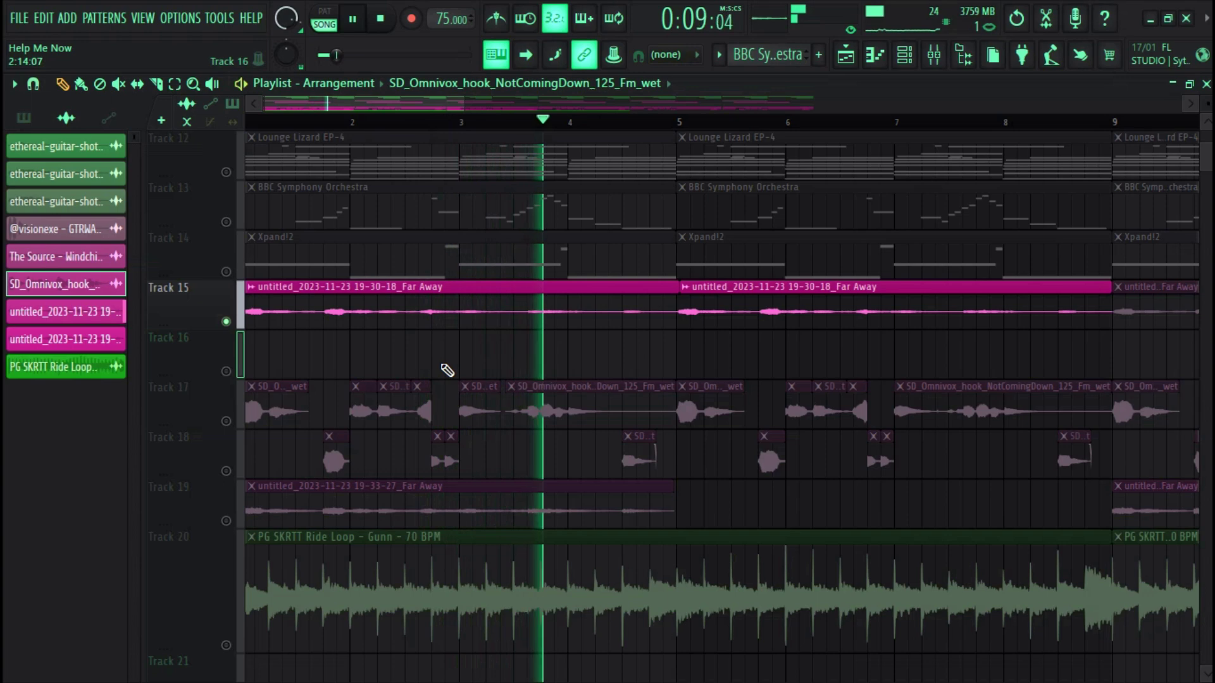
key(space)
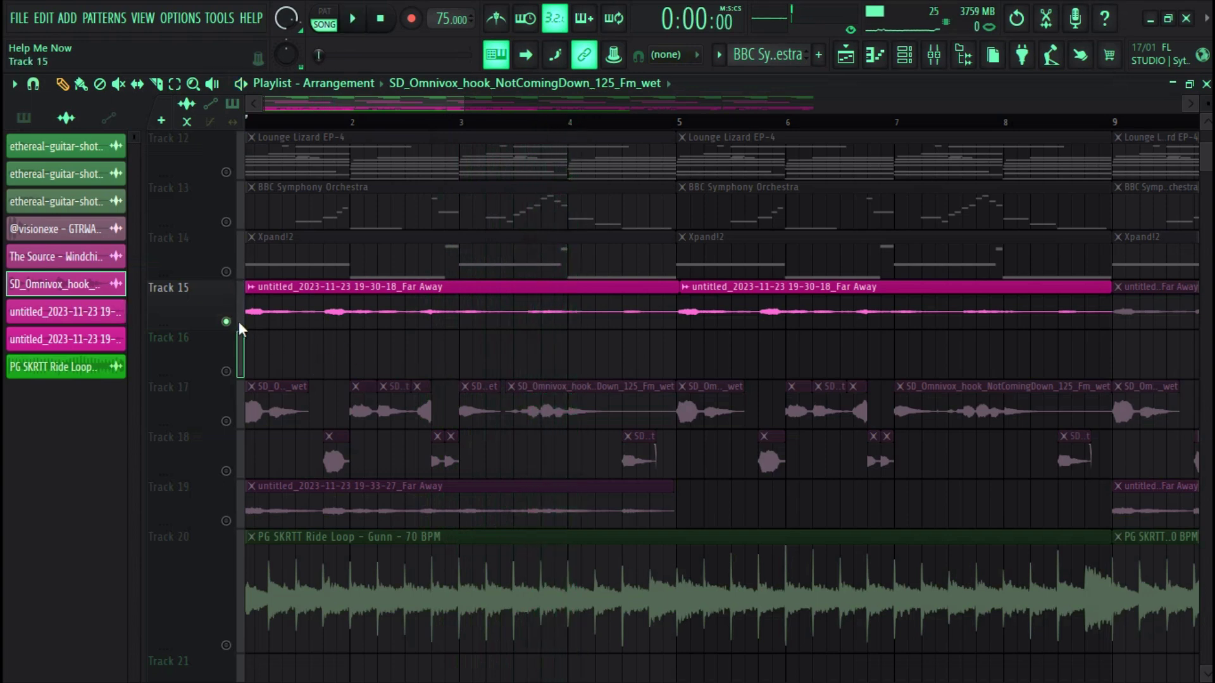
Step: Solo track 14 and play the Xpand!2 pattern with its bass notes shown in the piano roll
double_click(250, 266)
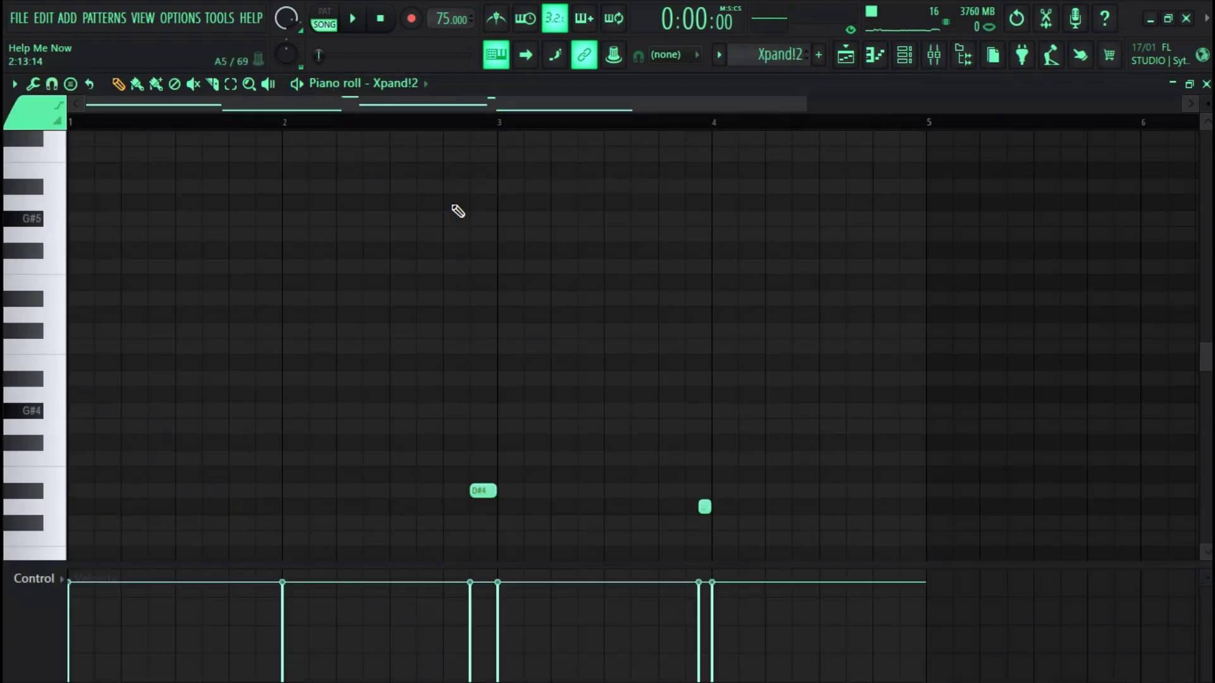
key(space)
scroll(446, 165, down, 10)
scroll(544, 387, up, 4)
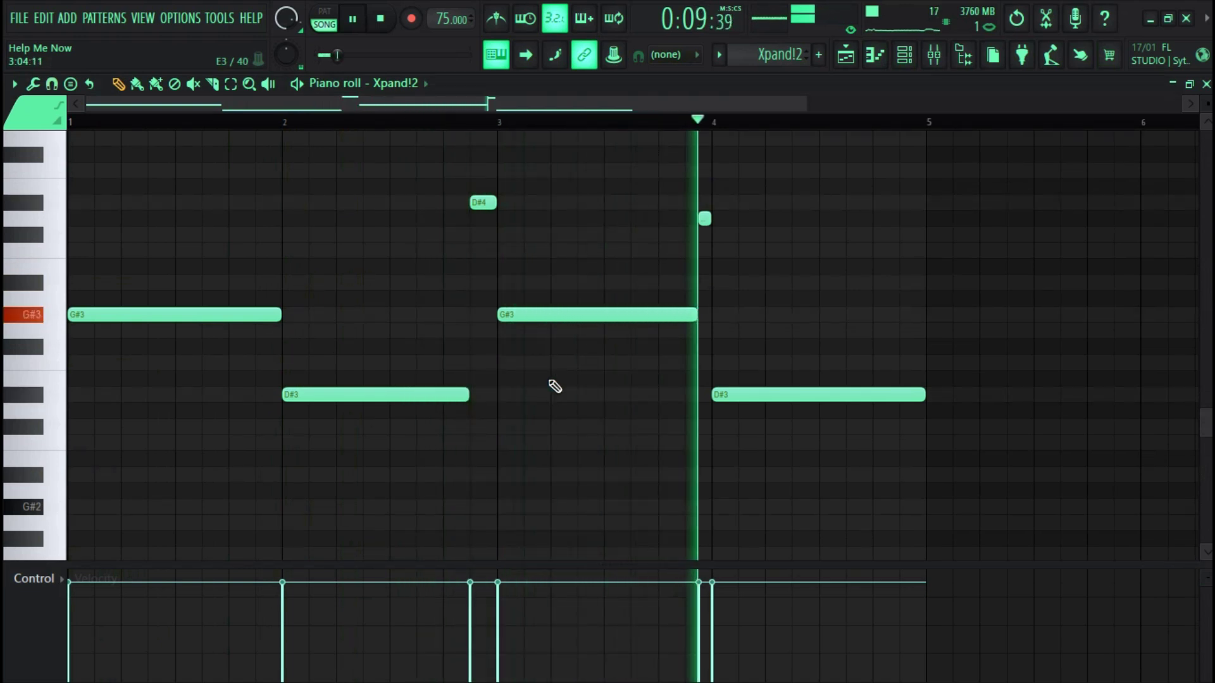
key(space)
Step: Return to the playlist, solo track 20 and listen to the PG SKRTT Ride Loop from the start
key(F5)
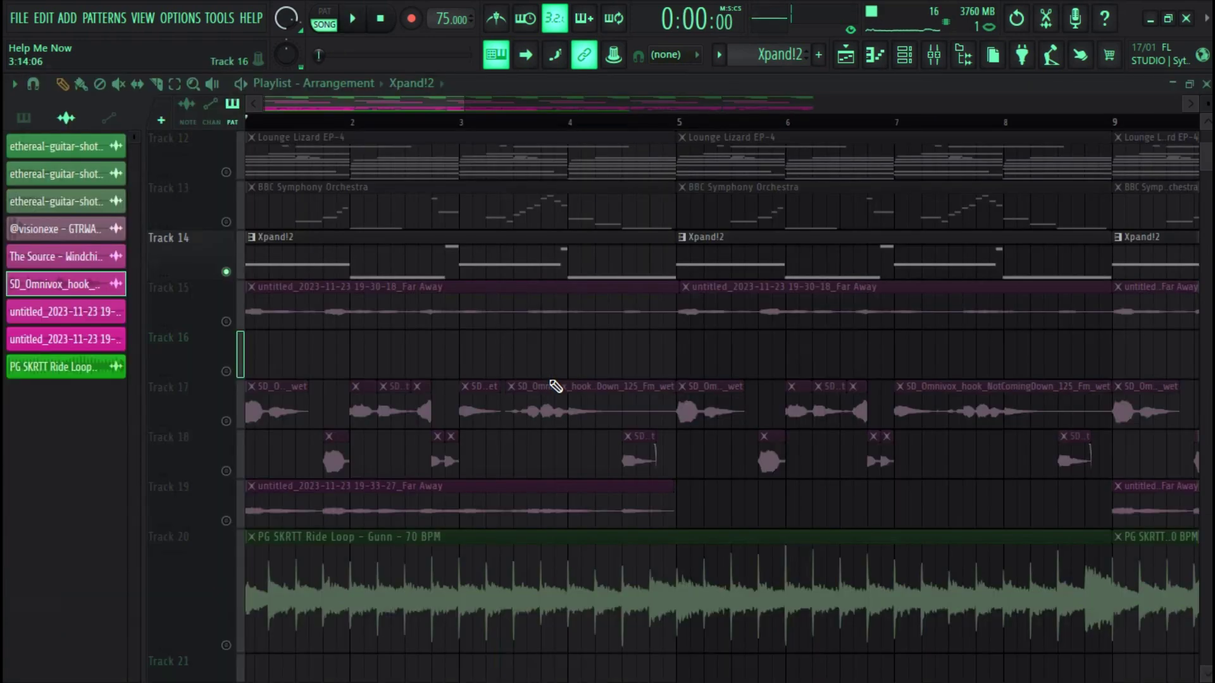
scroll(554, 387, up, 1)
scroll(554, 387, down, 4)
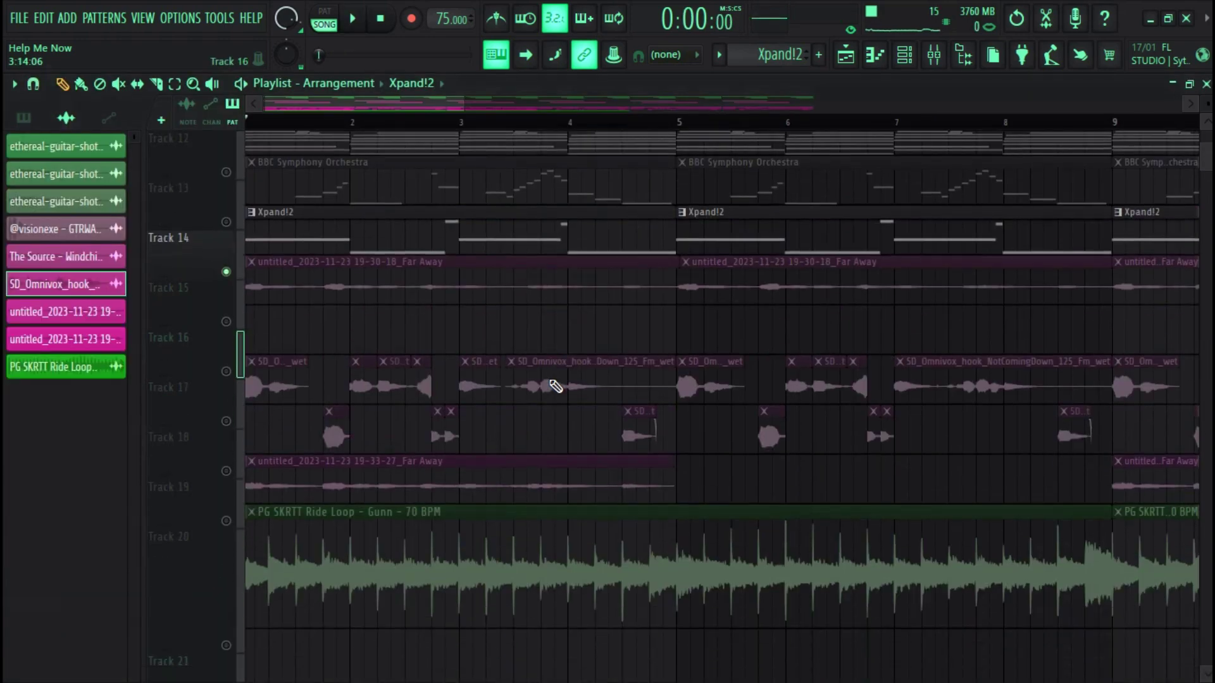
click(226, 496)
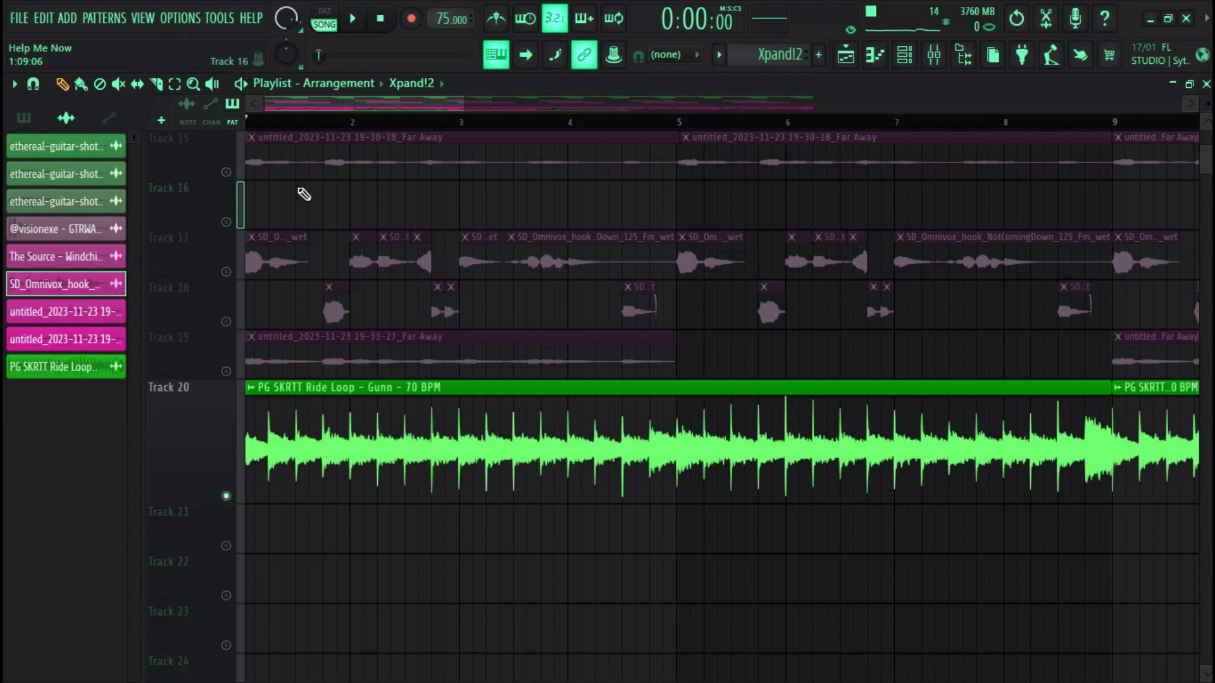
key(space)
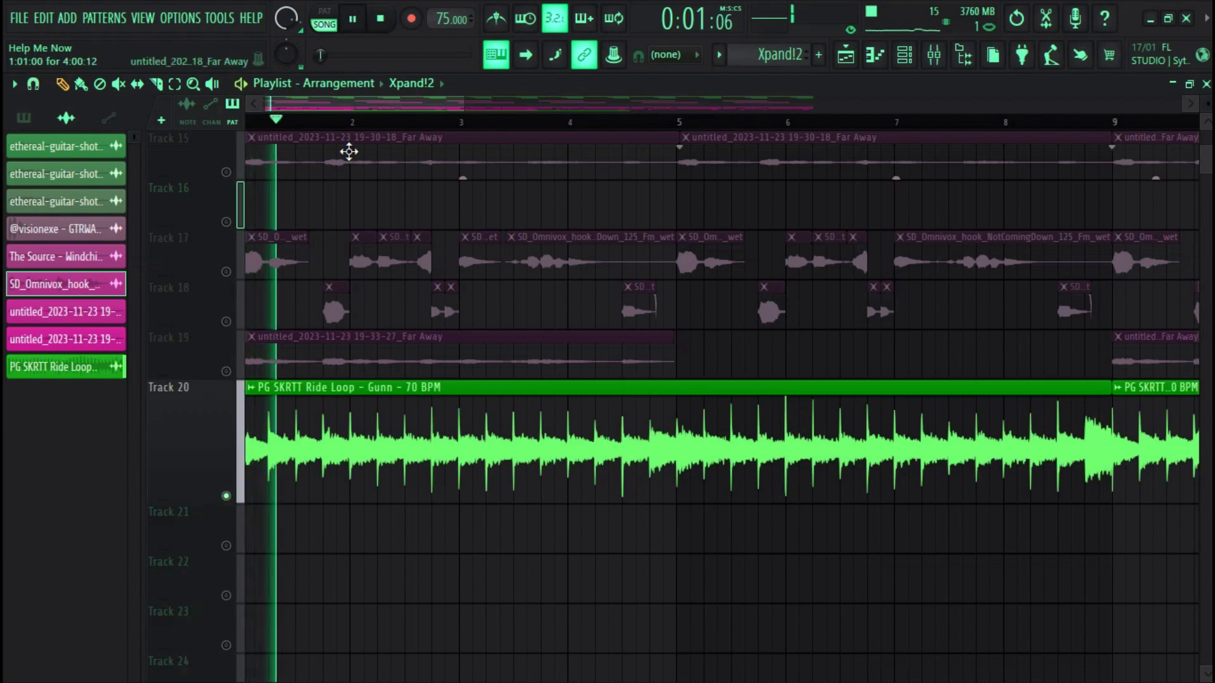
key(space)
key(space)
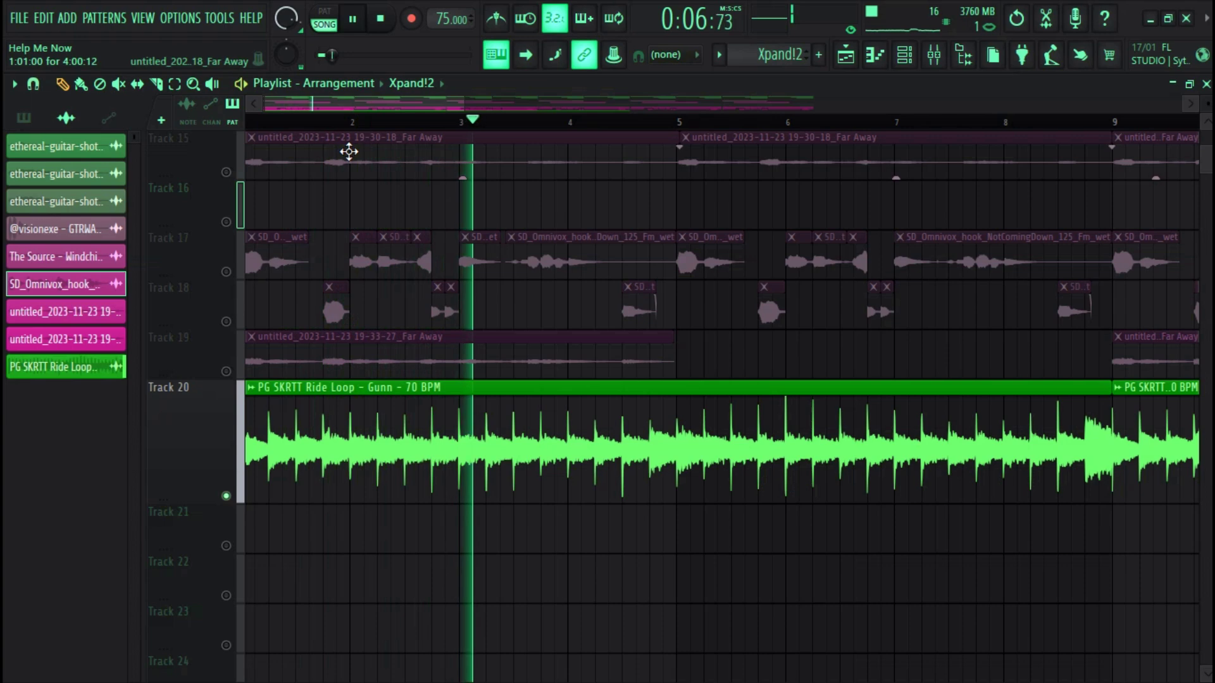
Step: Solo track 7's GTRWAH (Vivid) clip and track 9's Windchimes FX clip in turn, listening to each from the start
key(space)
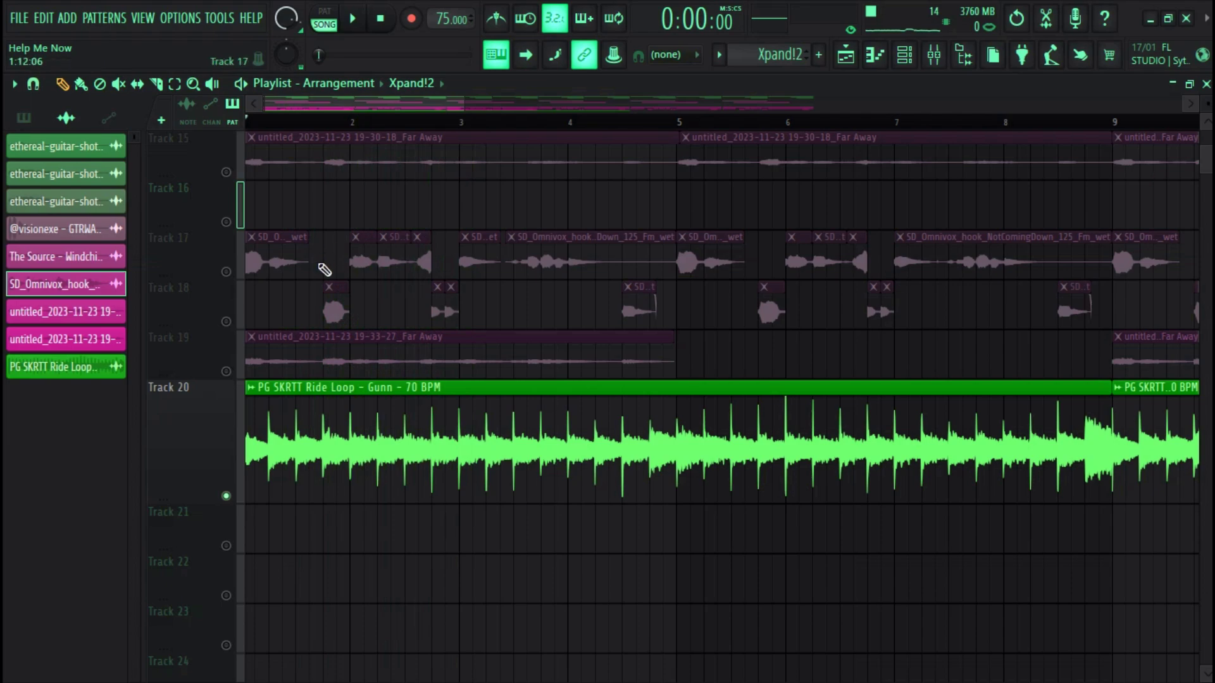
scroll(320, 297, up, 5)
key(space)
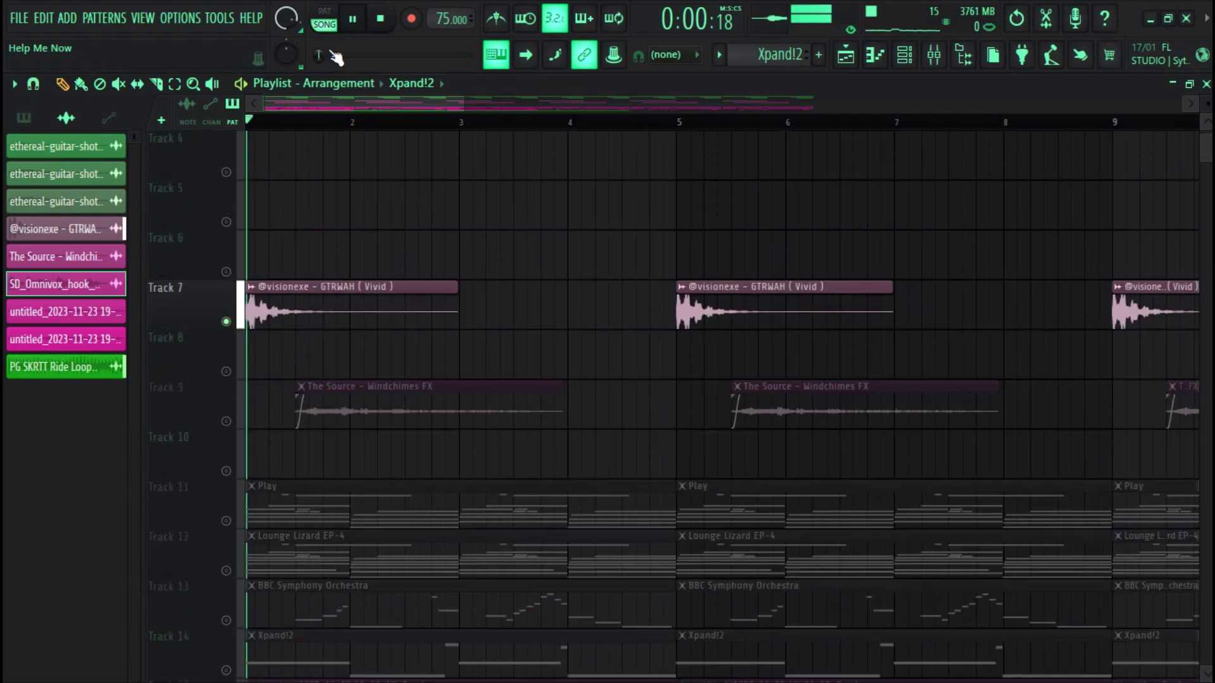
scroll(256, 551, up, 3)
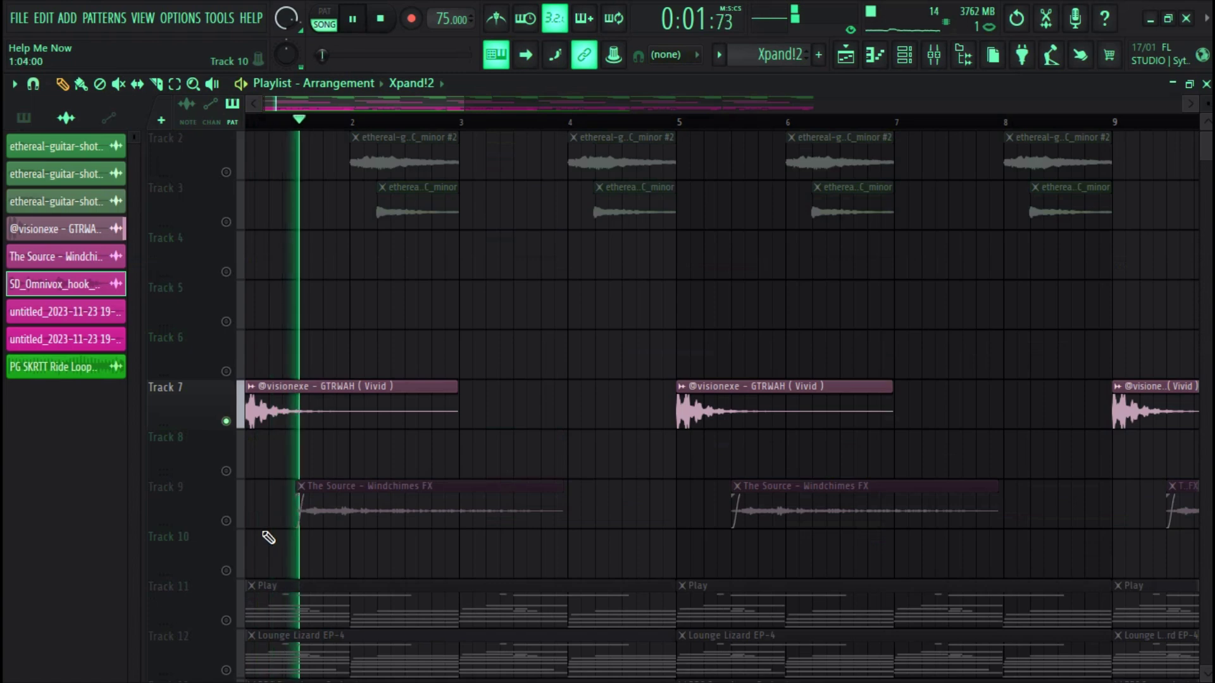
click(244, 504)
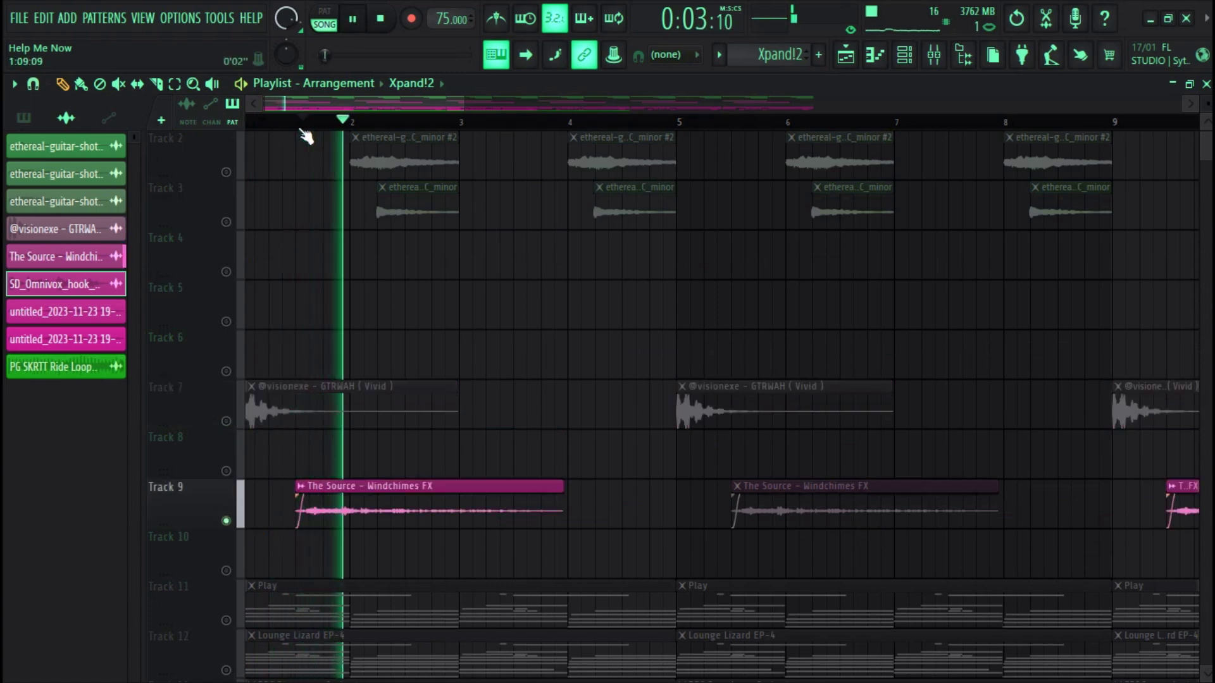
key(space)
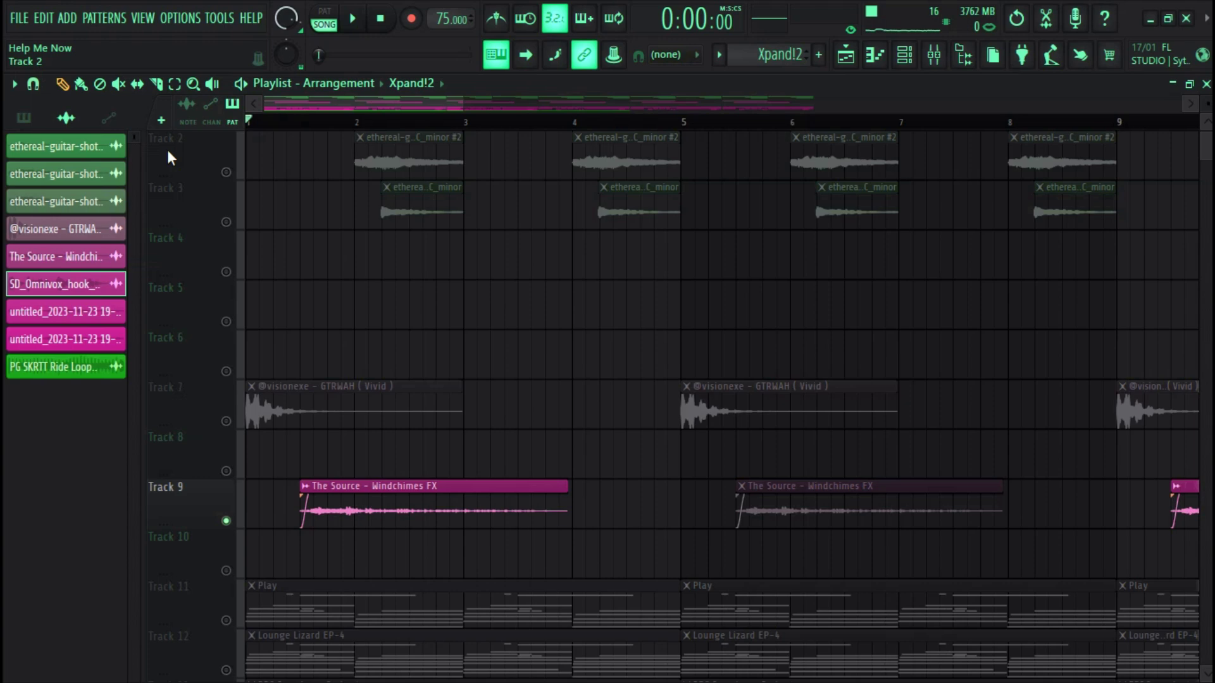
Step: Solo tracks 1 to 3 and listen to the layered ethereal guitar shots splash chord clips from the start
scroll(319, 156, up, 1)
click(319, 156)
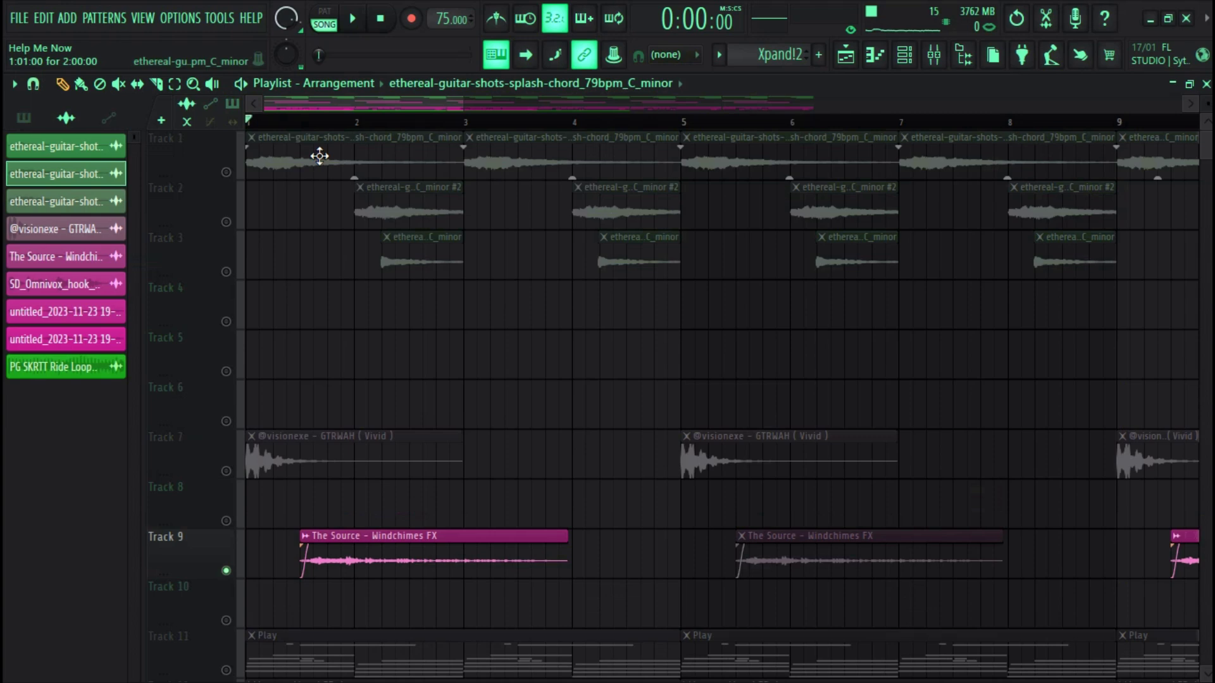
double_click(473, 149)
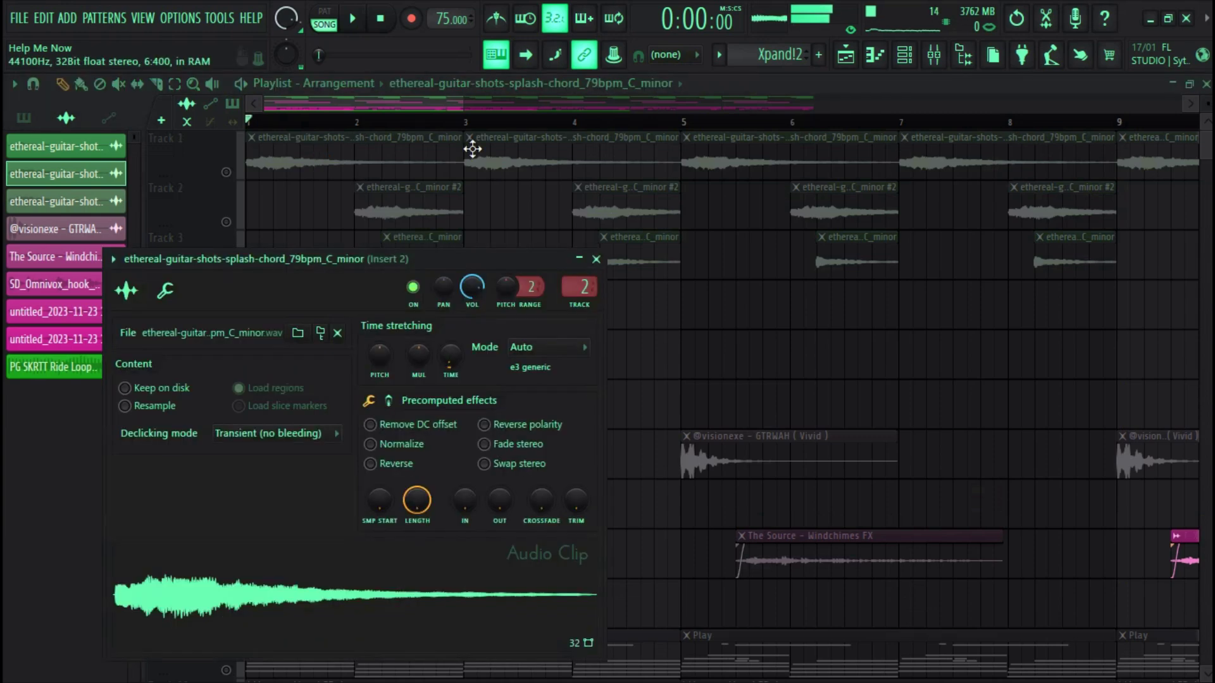
key(Escape)
key(space)
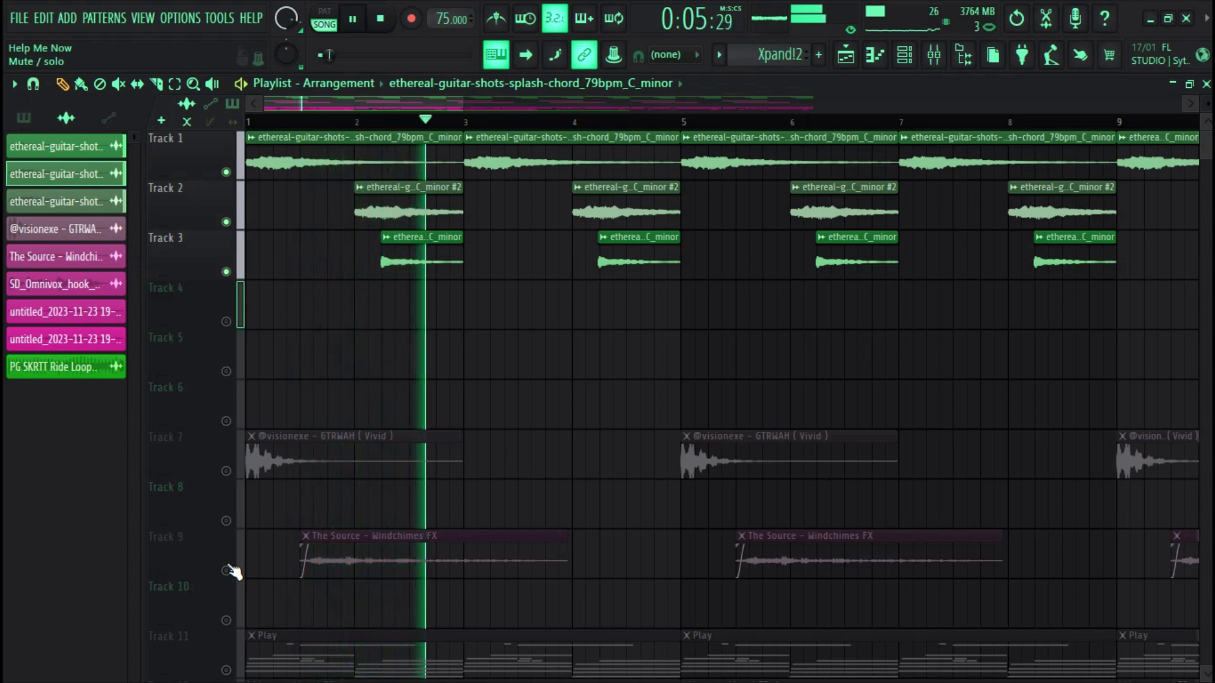
key(space)
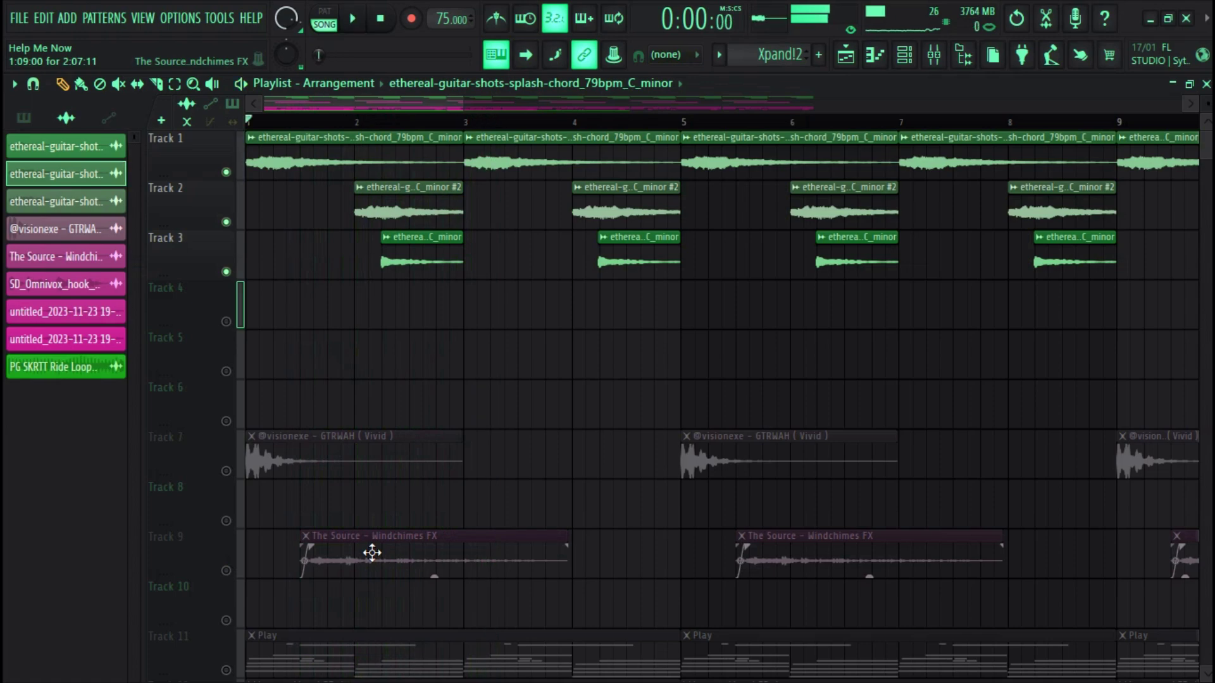
Step: Unmute all playlist tracks except tracks 17 to 19 and play the combined layers from the start
scroll(372, 553, down, 4)
scroll(372, 553, up, 4)
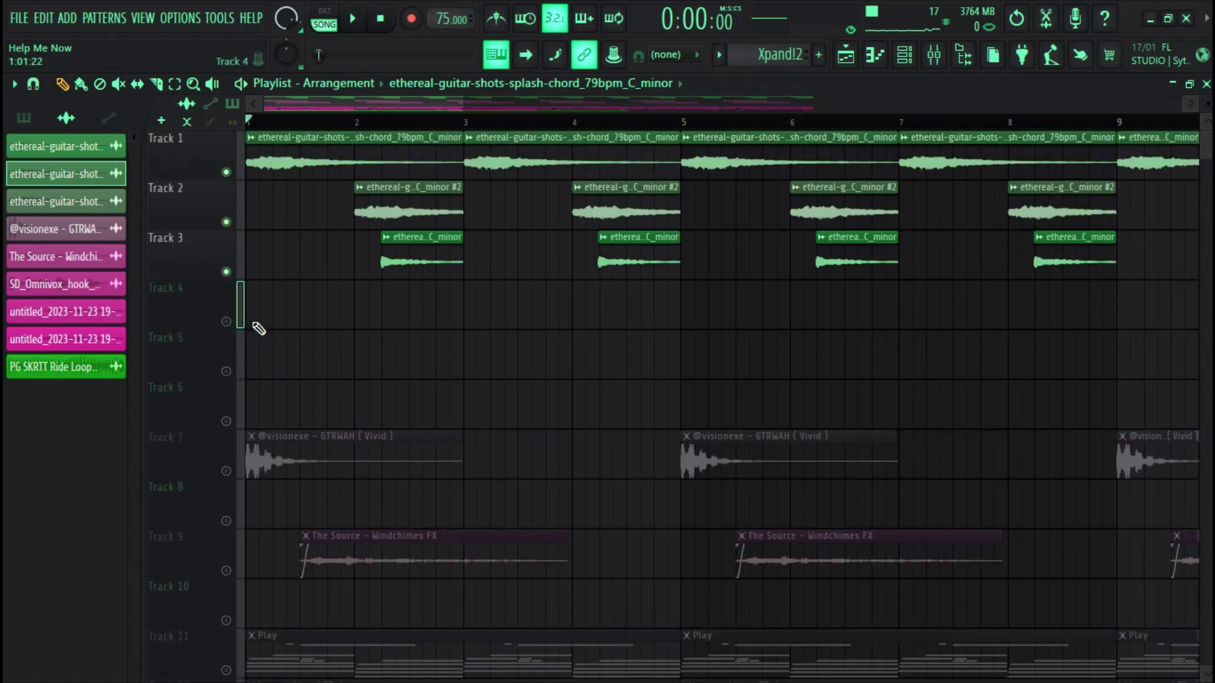
scroll(639, 469, down, 10)
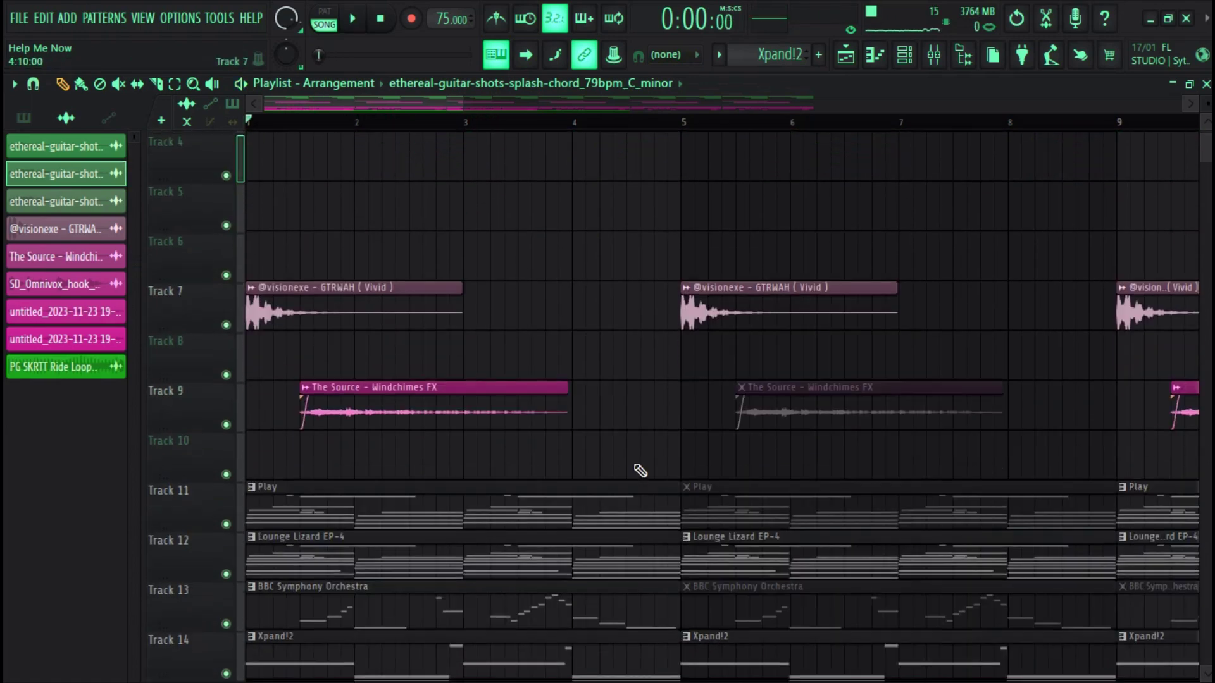
scroll(639, 469, down, 1)
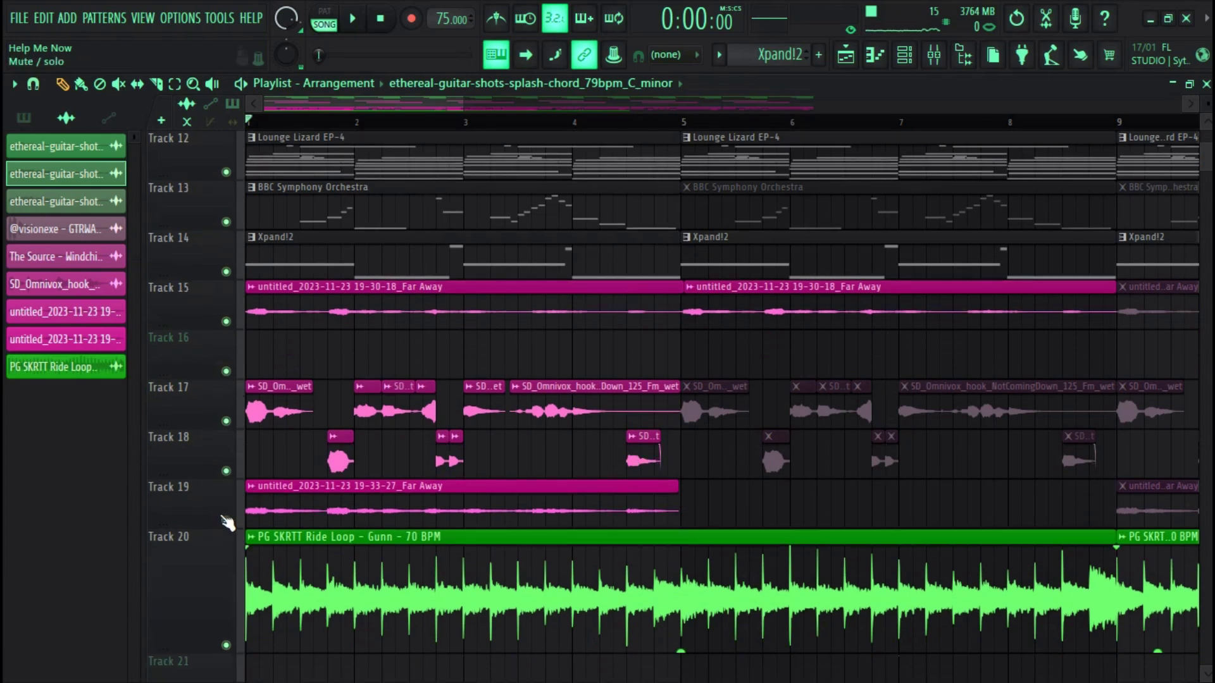
scroll(225, 518, up, 3)
scroll(224, 518, down, 3)
scroll(228, 518, up, 10)
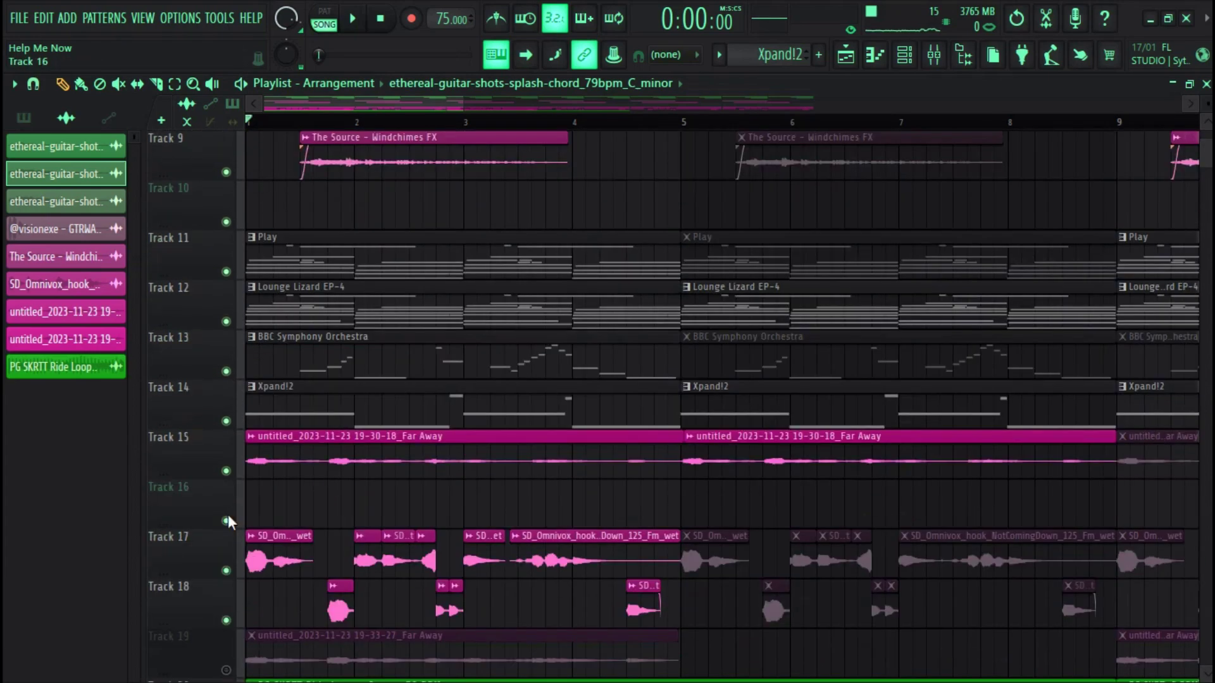
scroll(235, 522, up, 1)
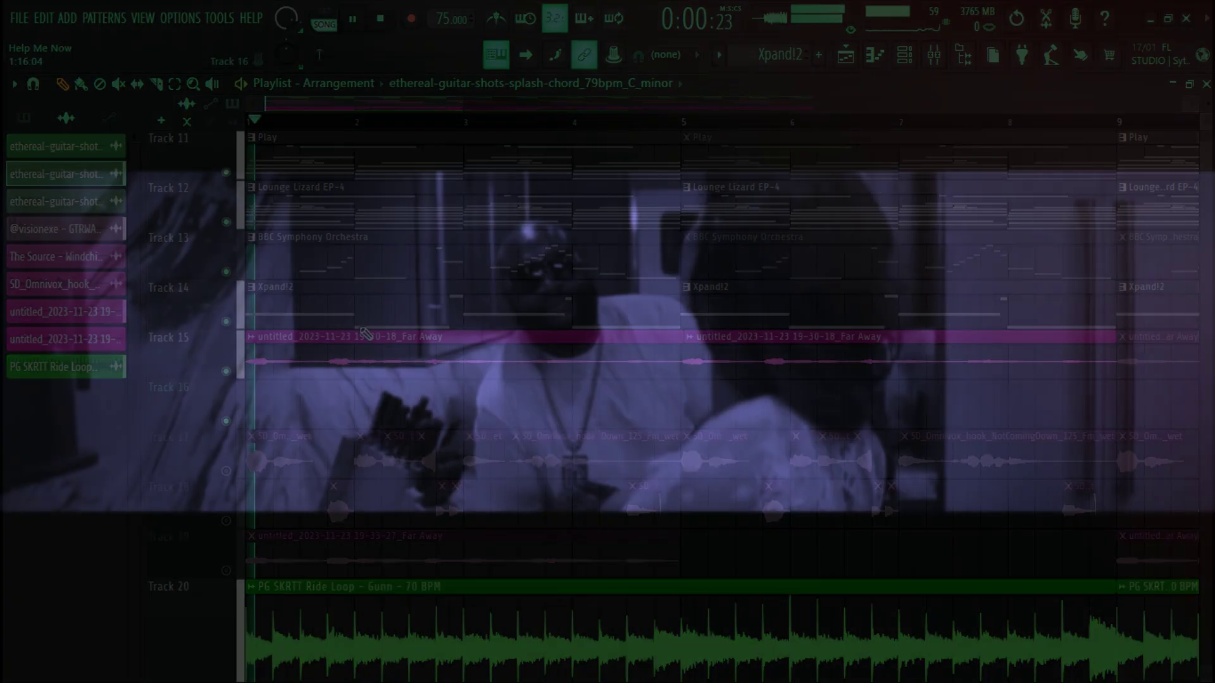